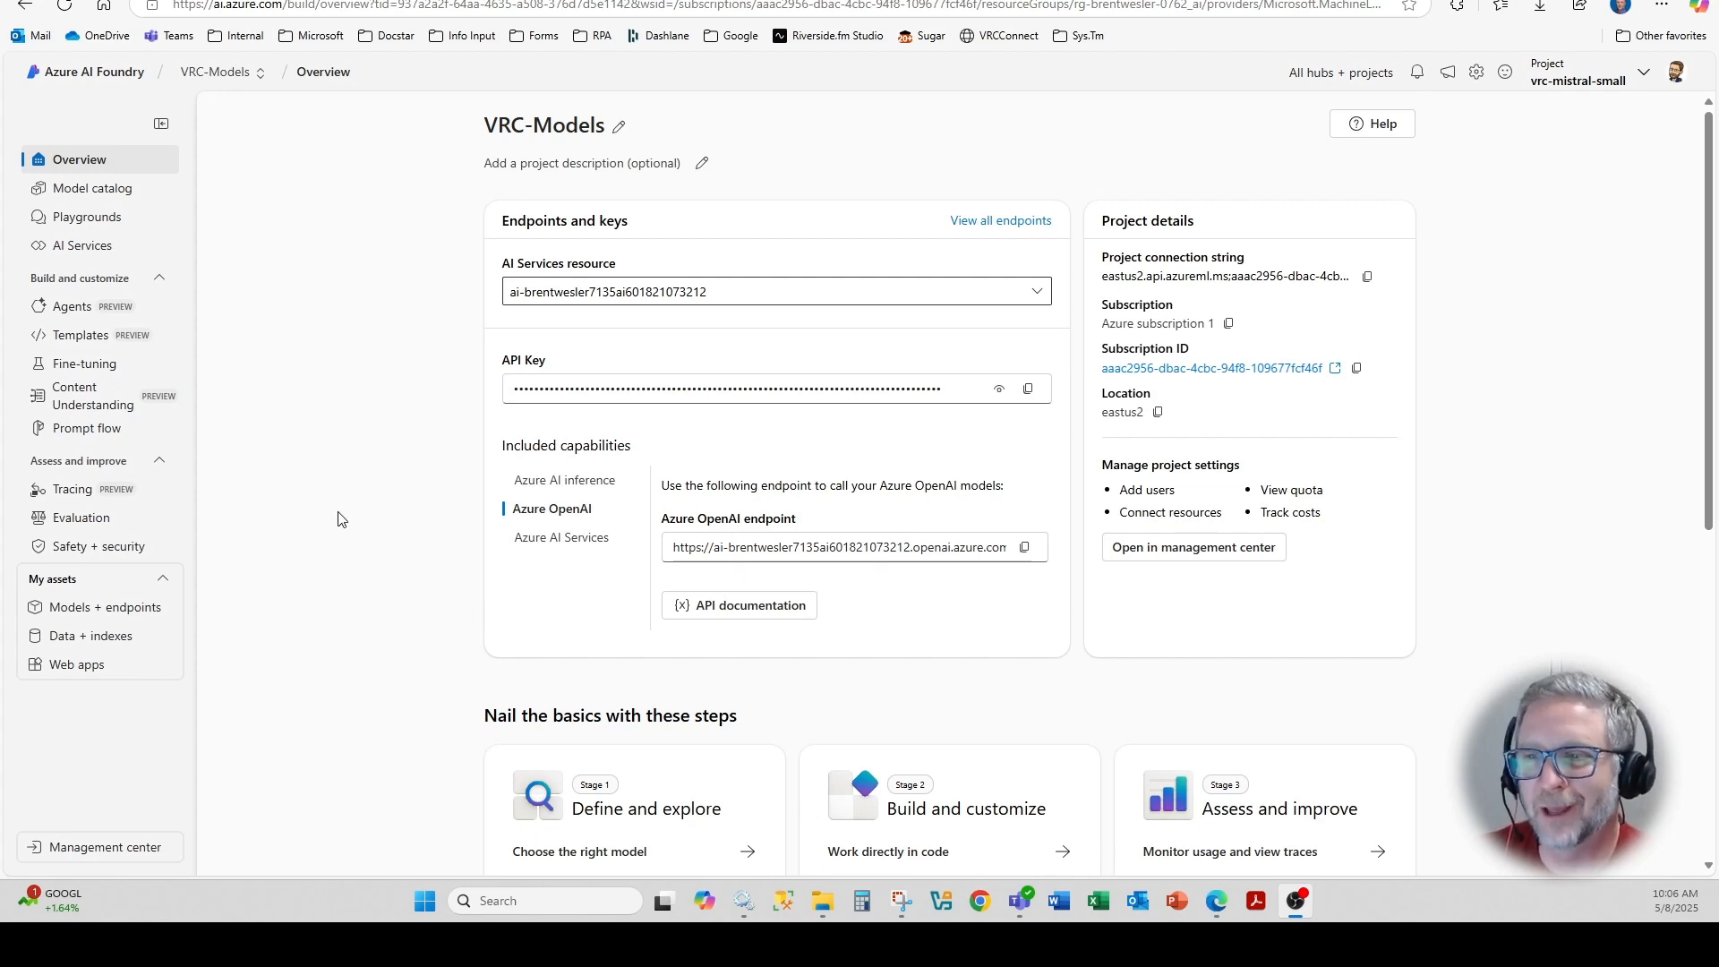
Reach the Model leaderboards page showing quality scores led by o3 at 0.90, with cost and throughput charts.
click(96, 192)
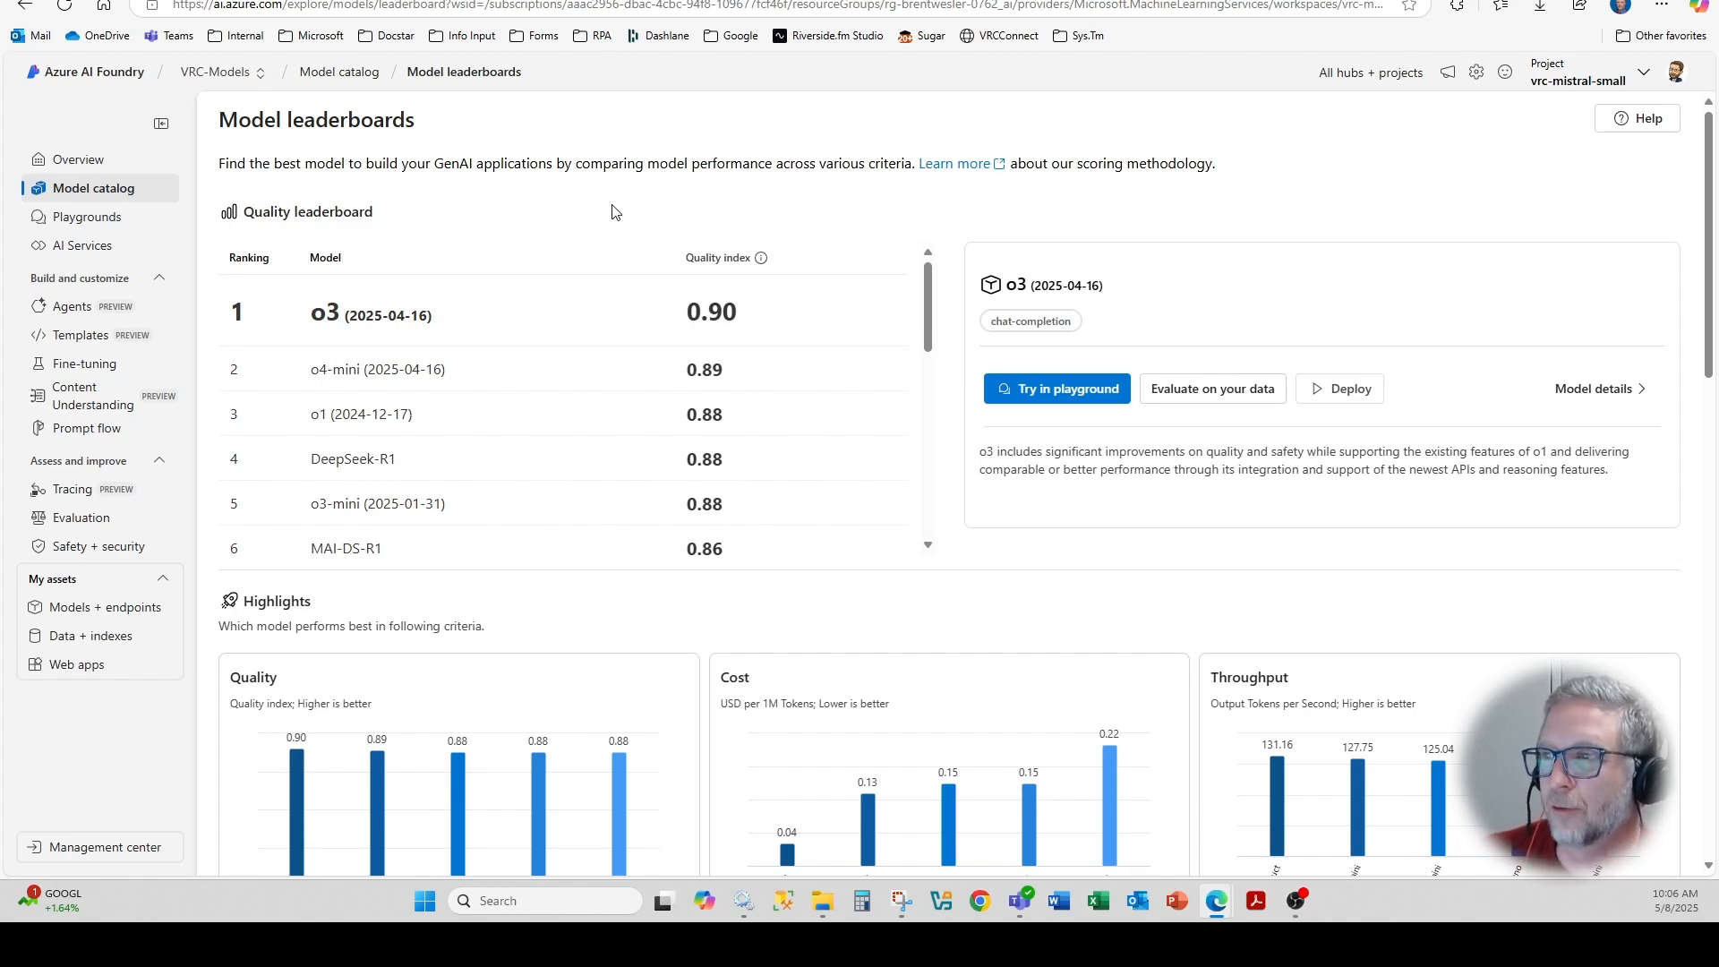
key(alt+Left)
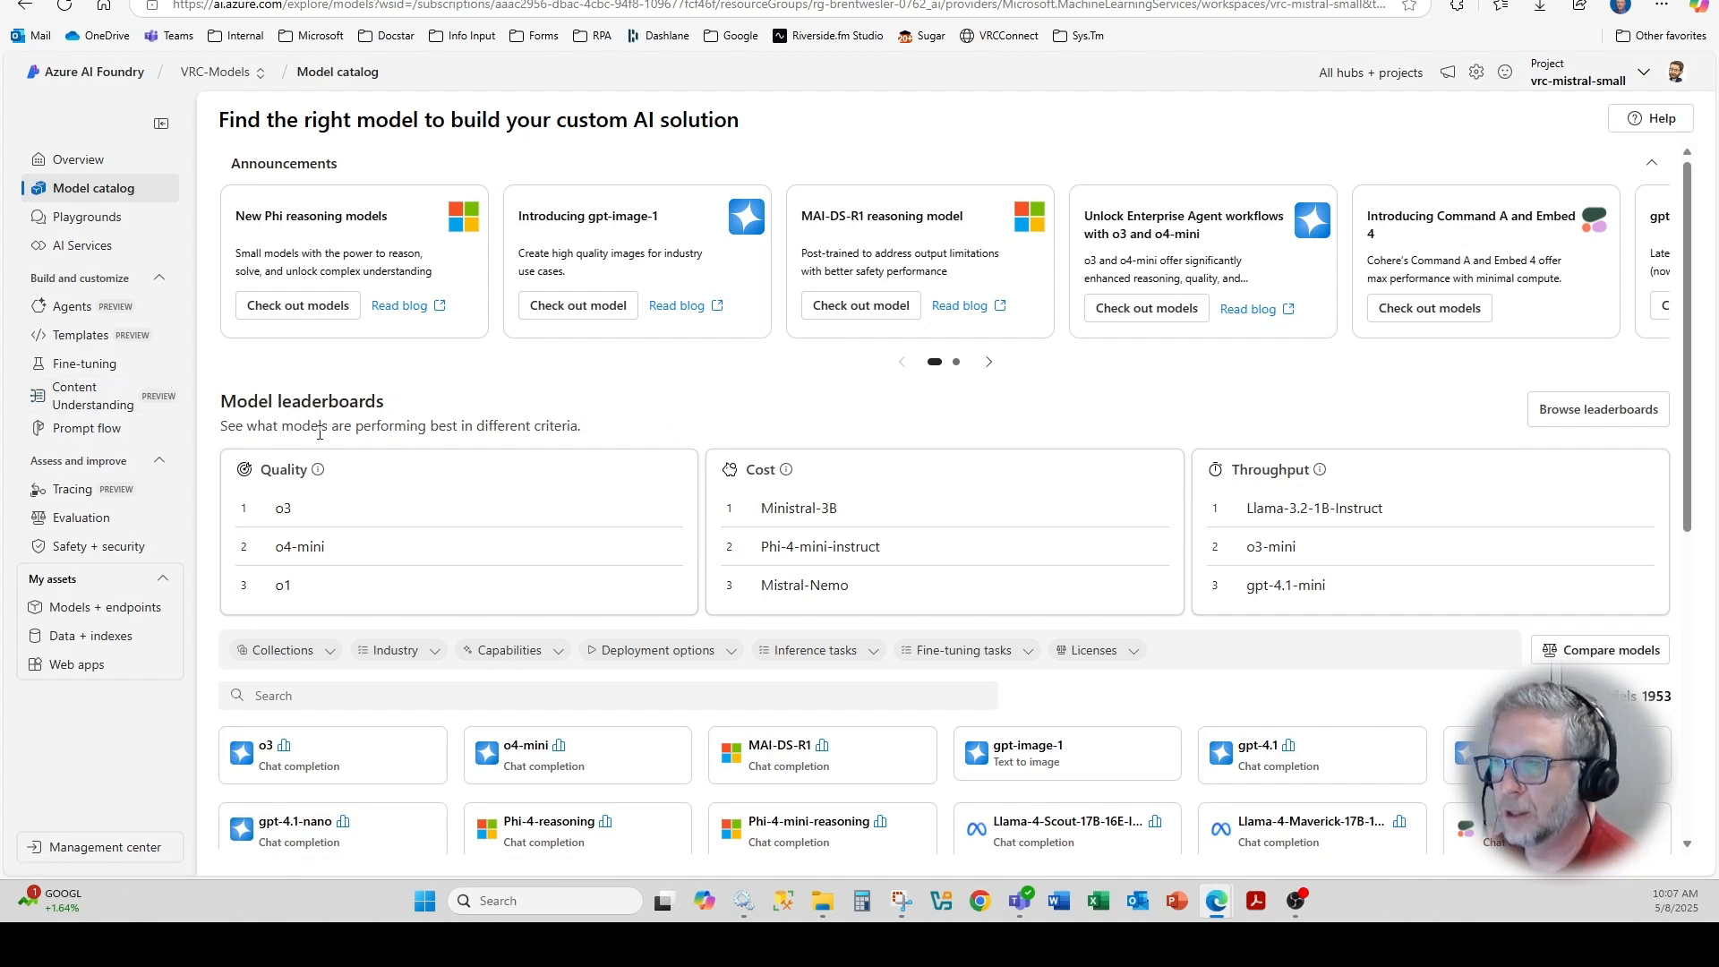
drag(237, 401, 352, 401)
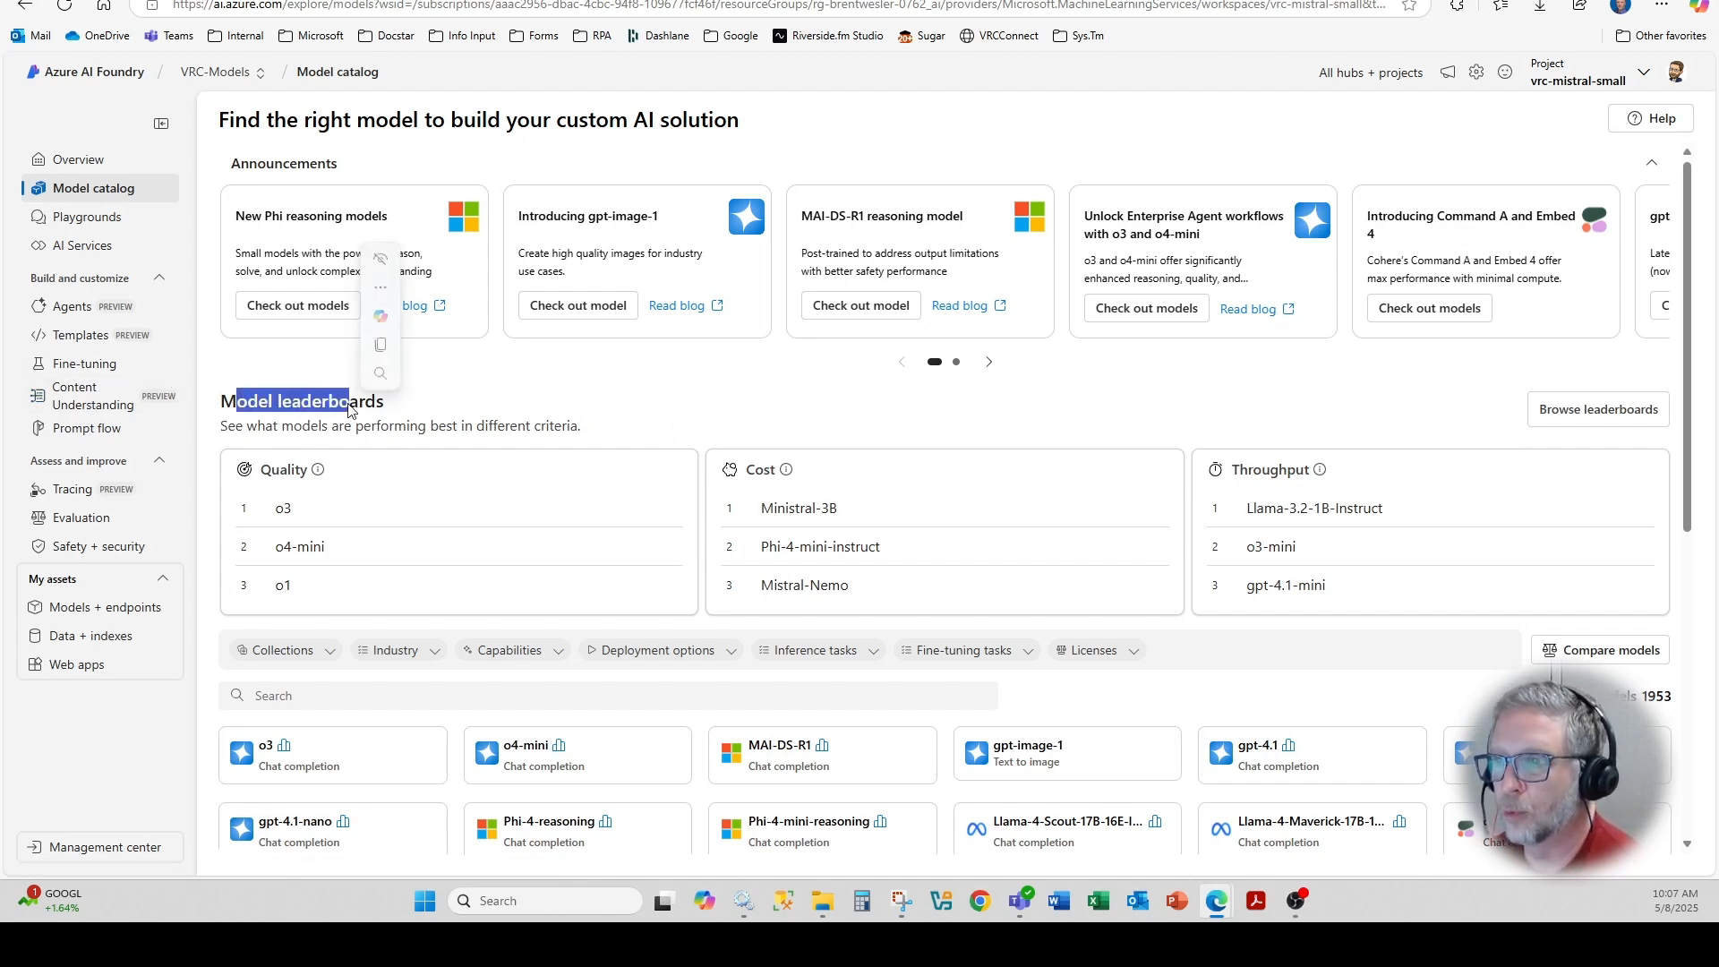
scroll(398, 501, down, 1)
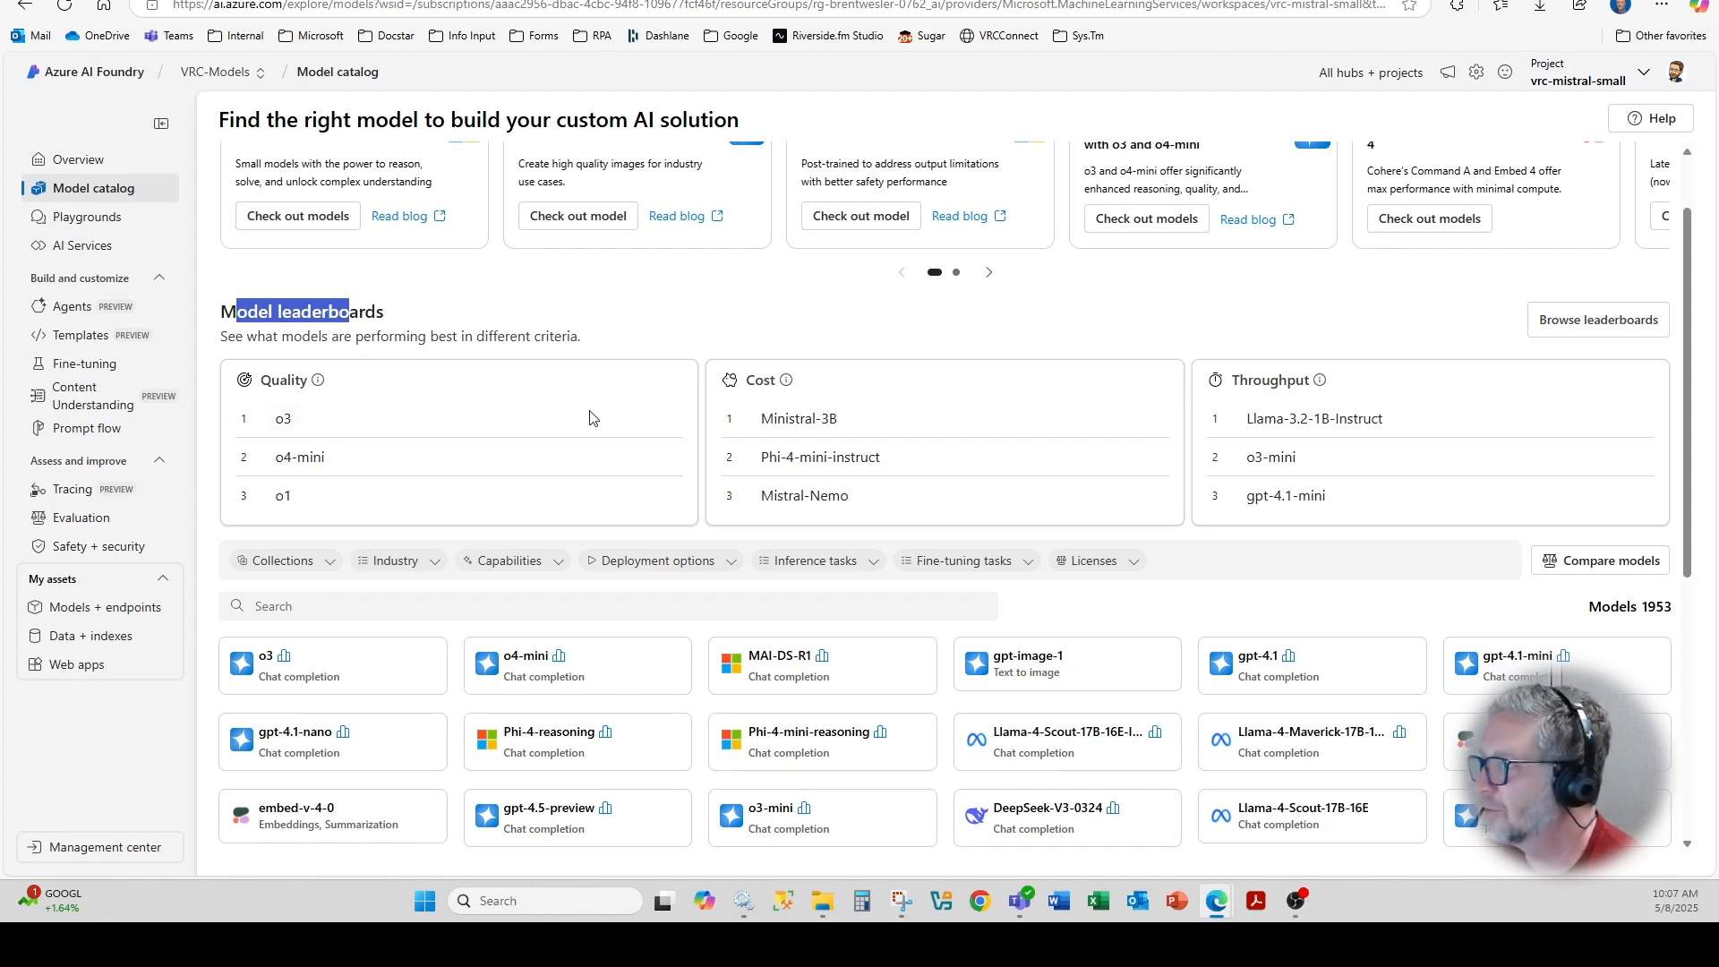
click(1598, 320)
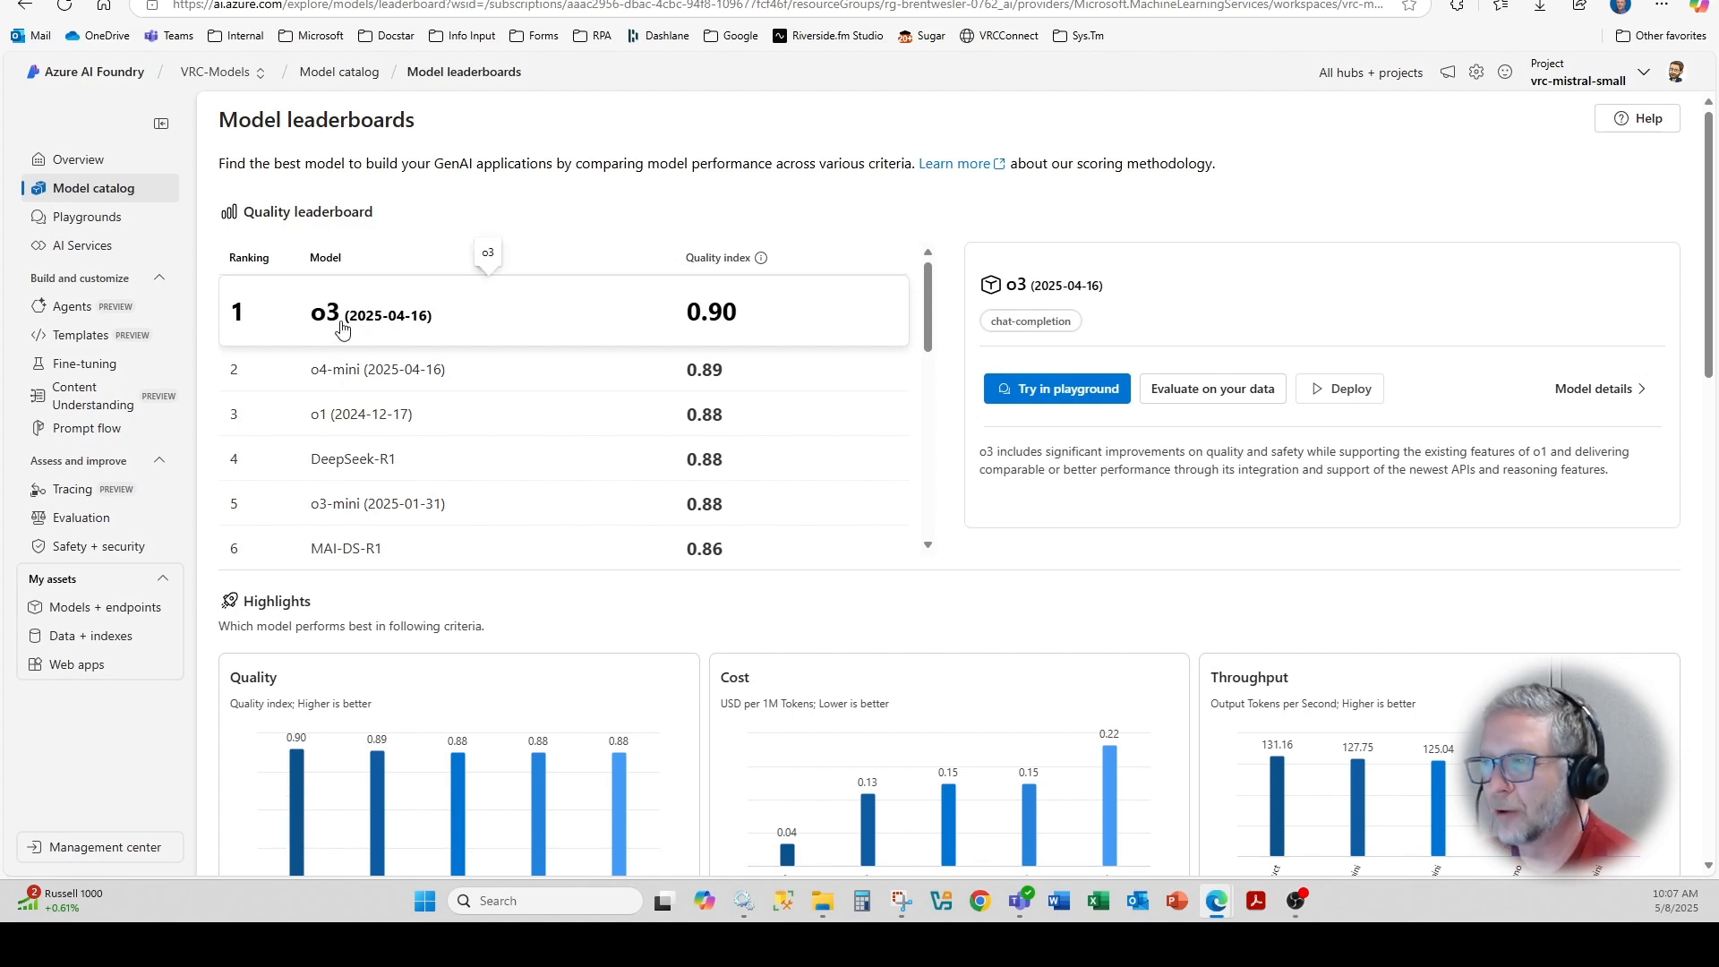
mouse_move(377, 369)
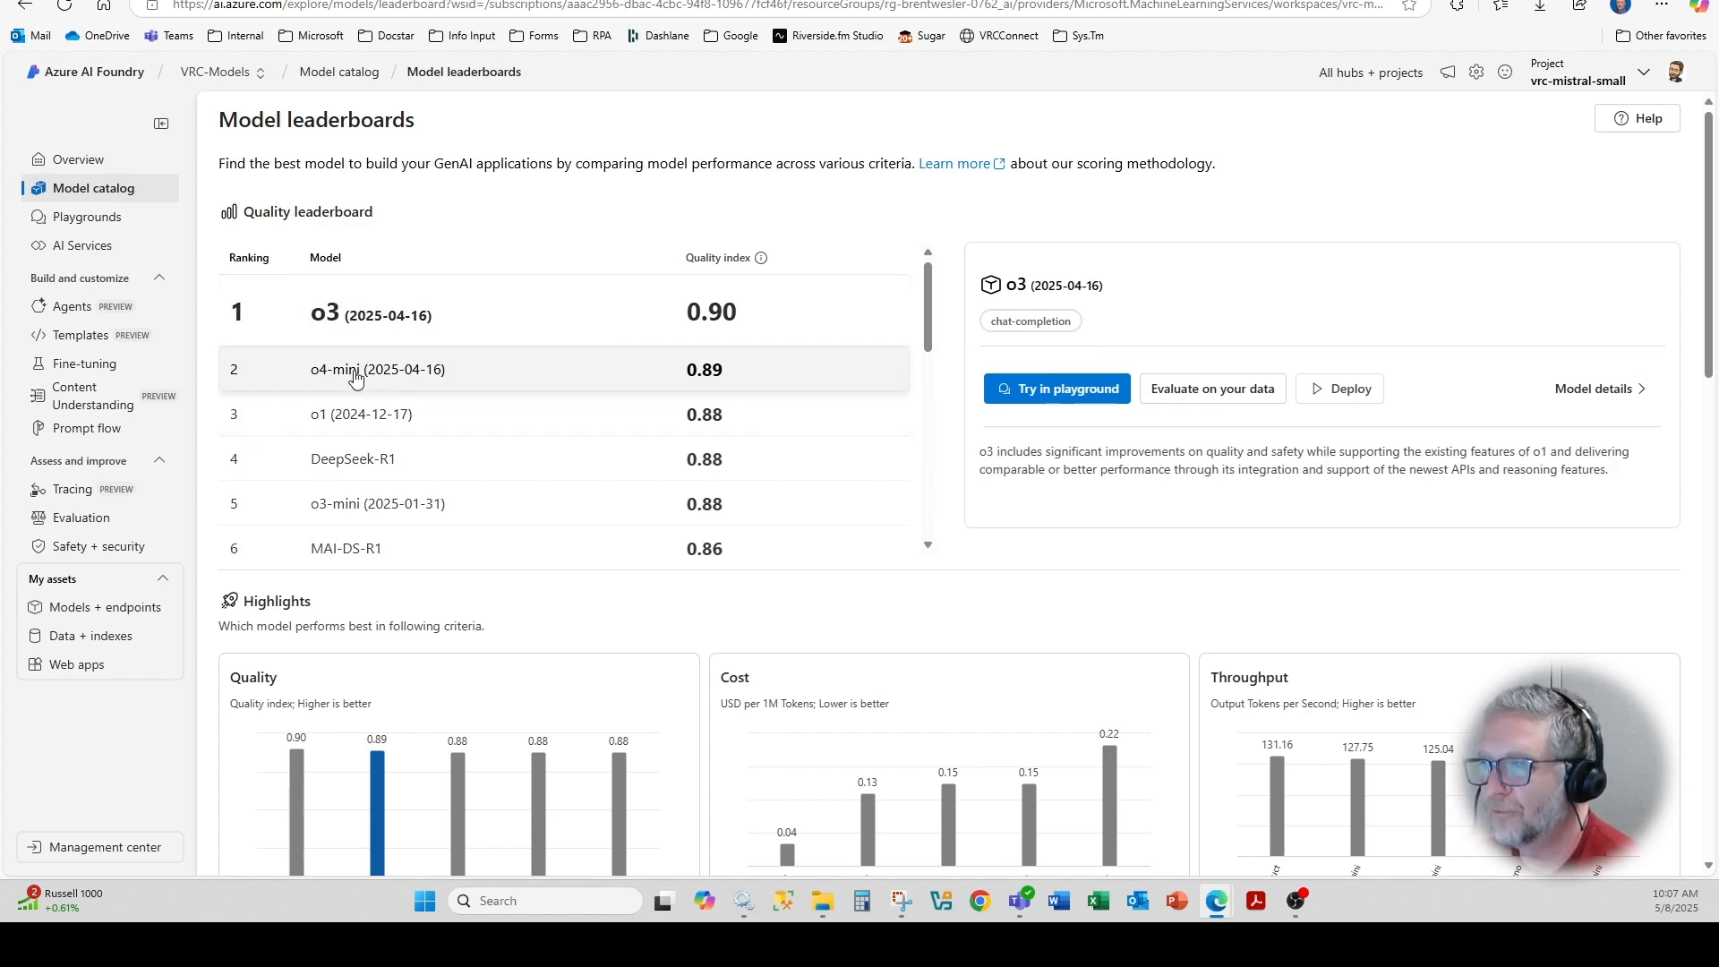
scroll(403, 443, down, 2)
scroll(404, 511, down, 2)
scroll(457, 591, down, 5)
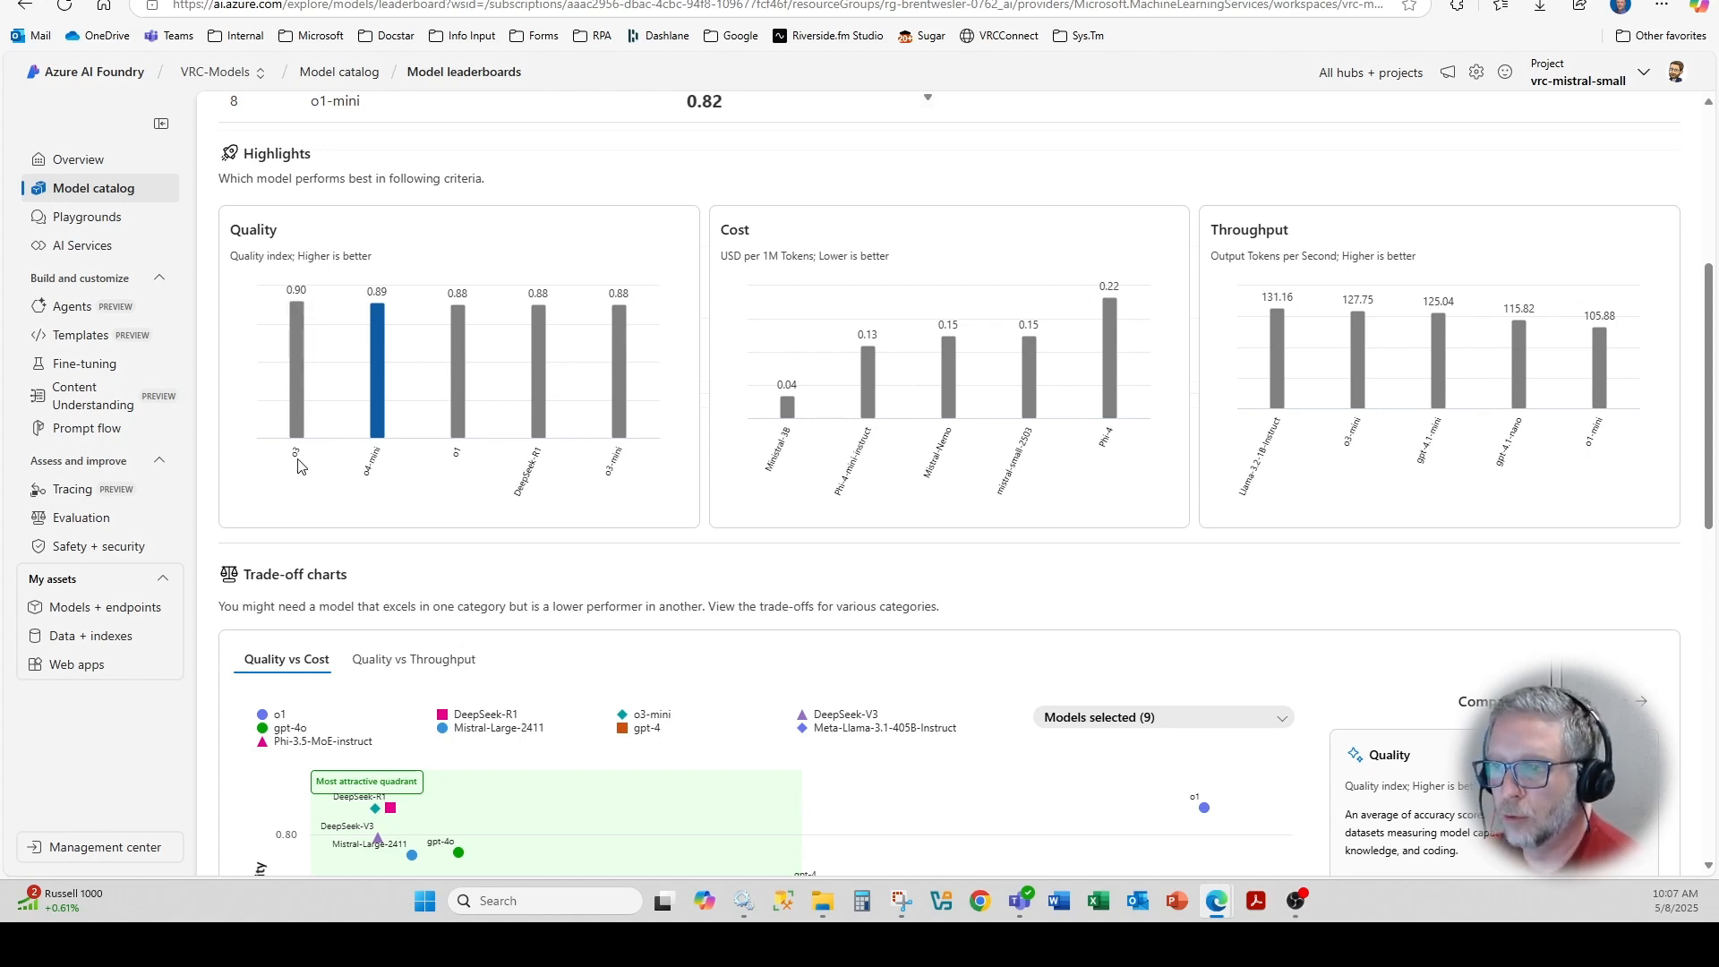
mouse_move(295, 376)
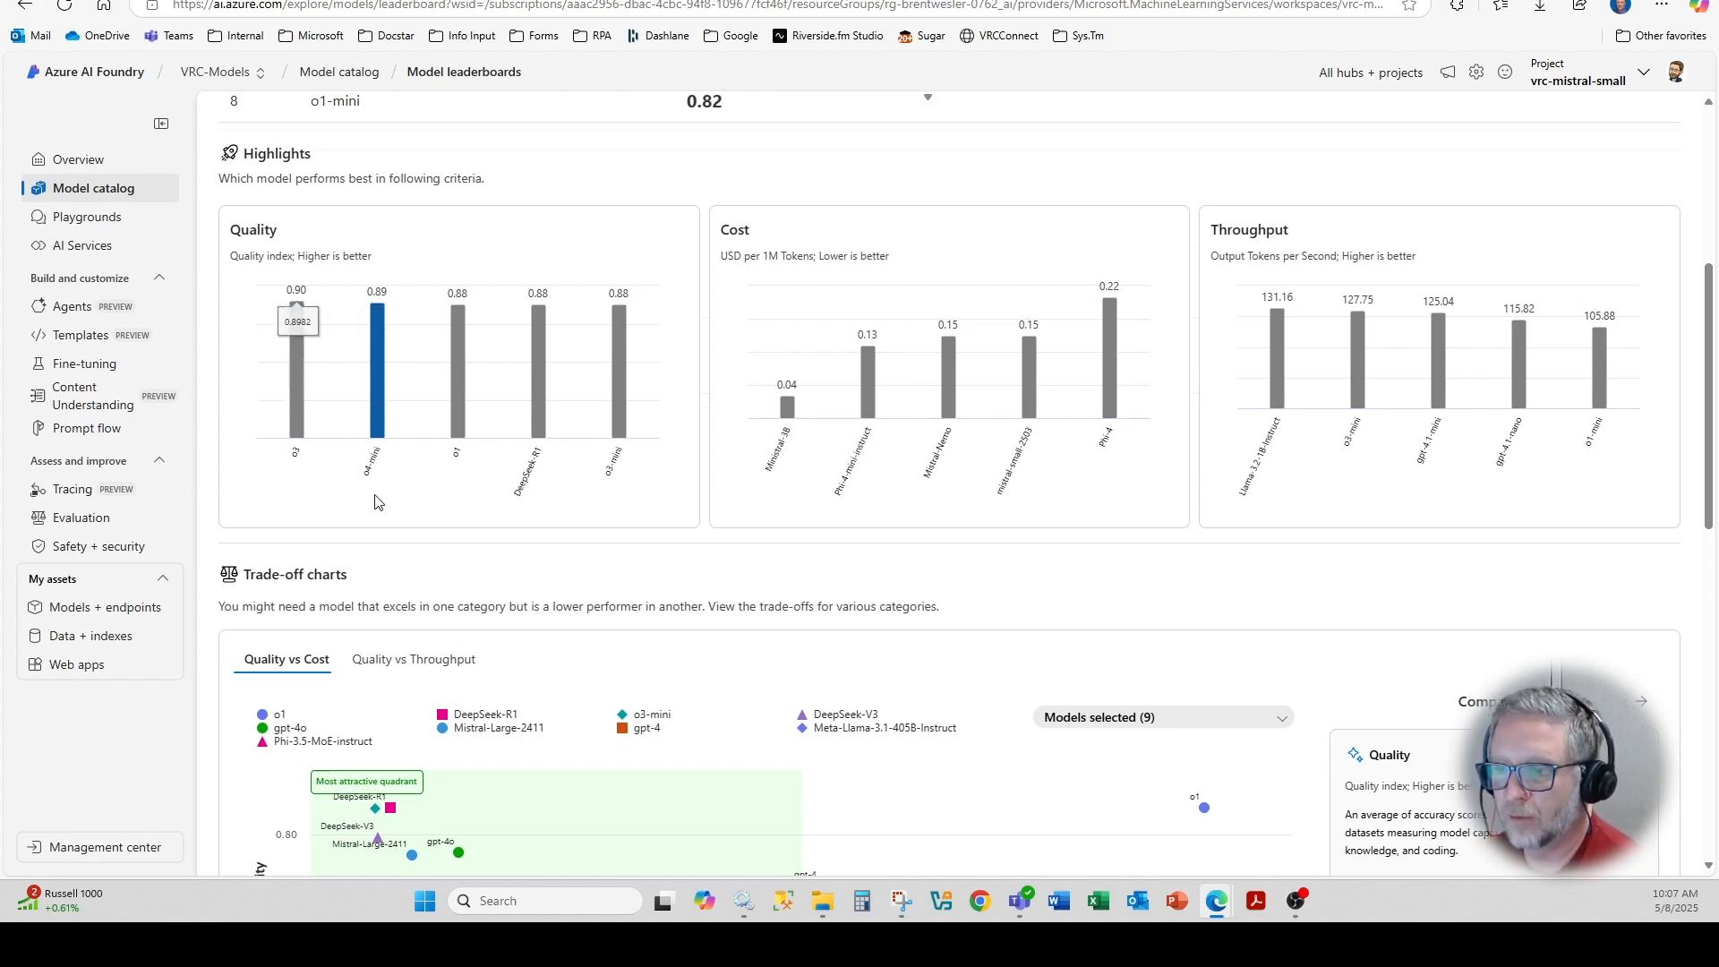
scroll(526, 647, down, 4)
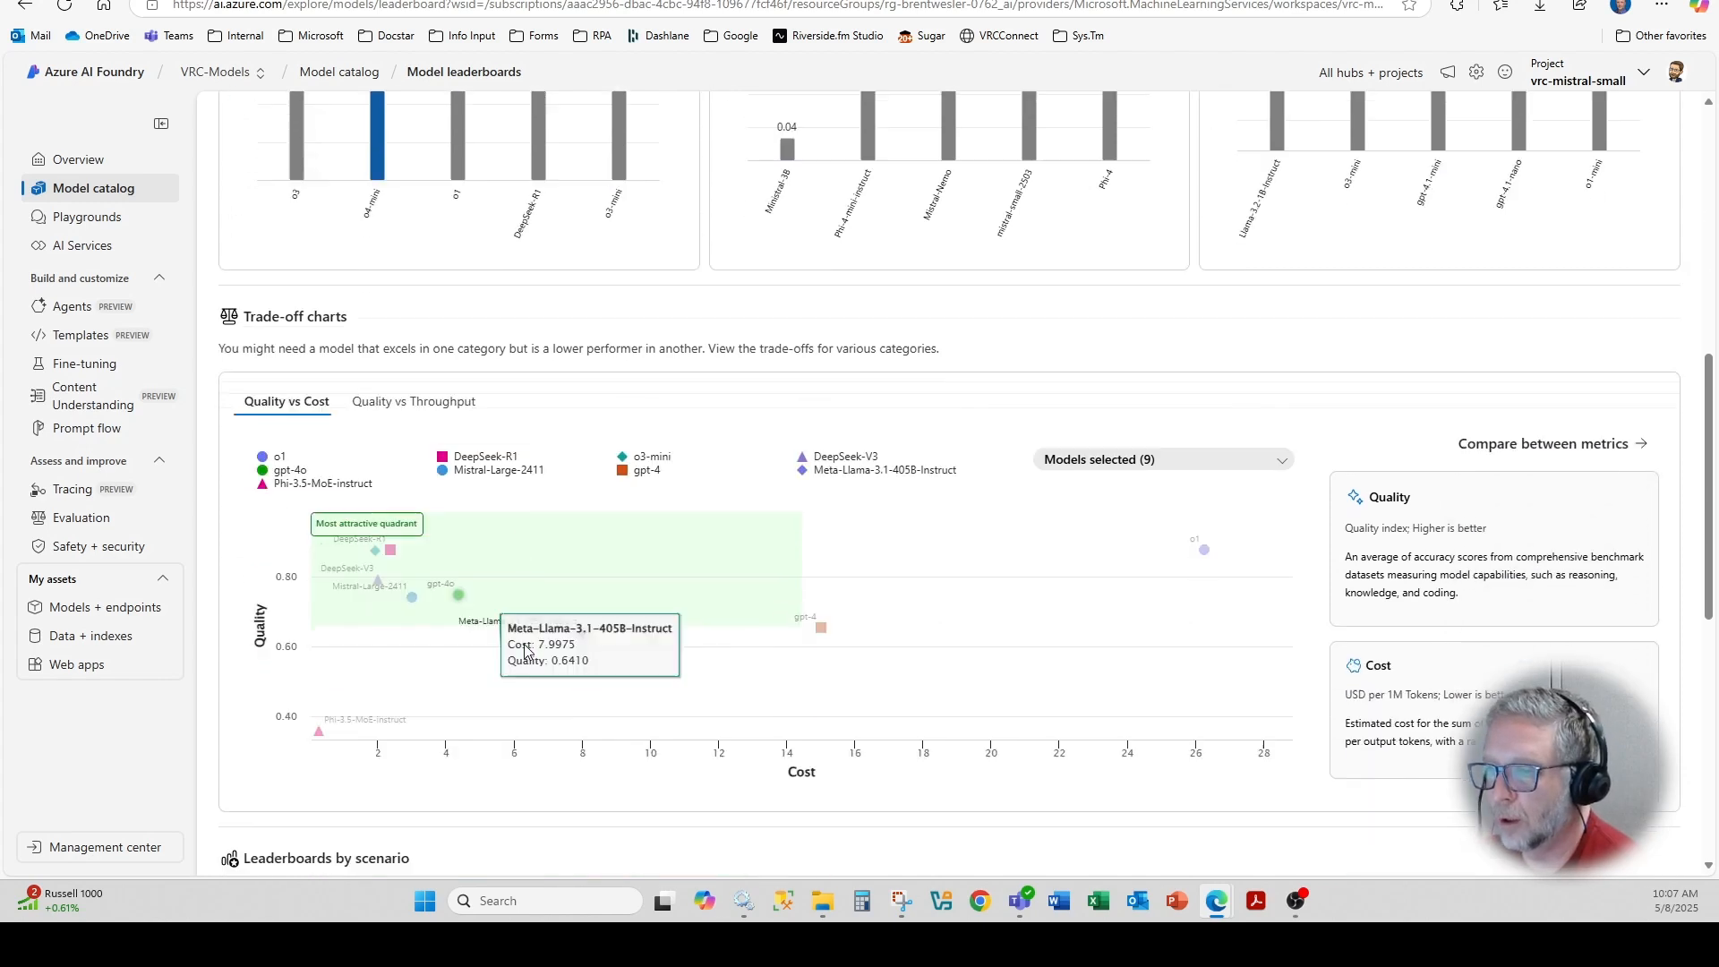
scroll(526, 646, down, 2)
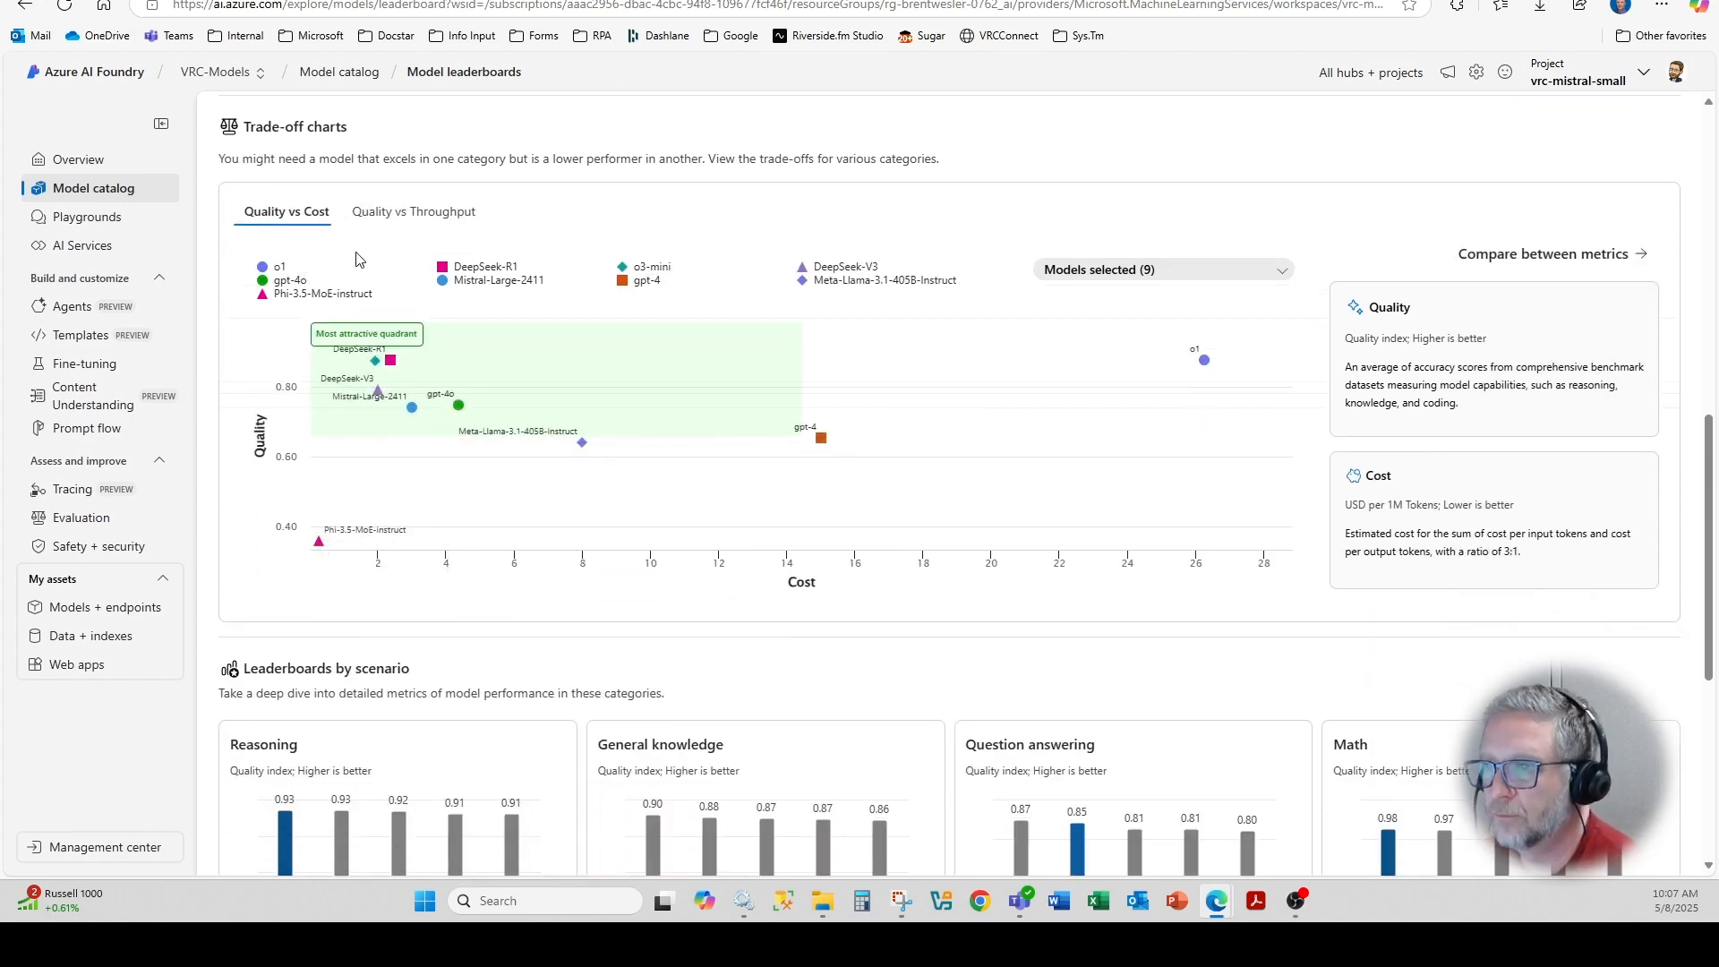
click(389, 215)
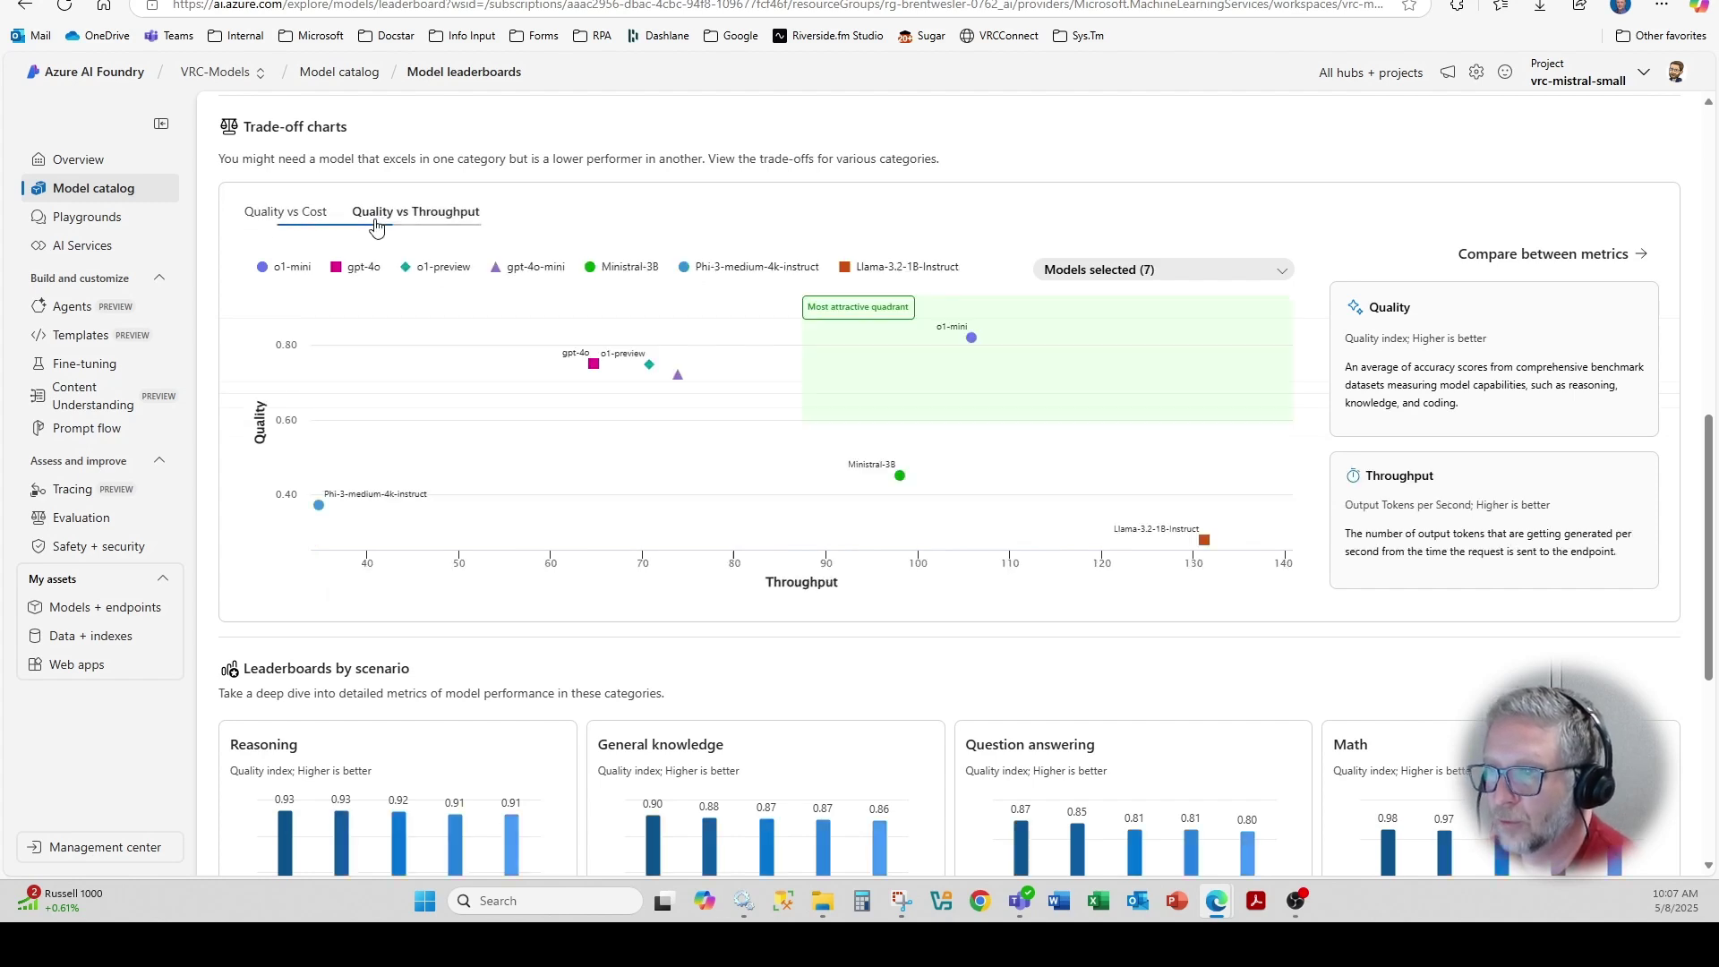
click(285, 210)
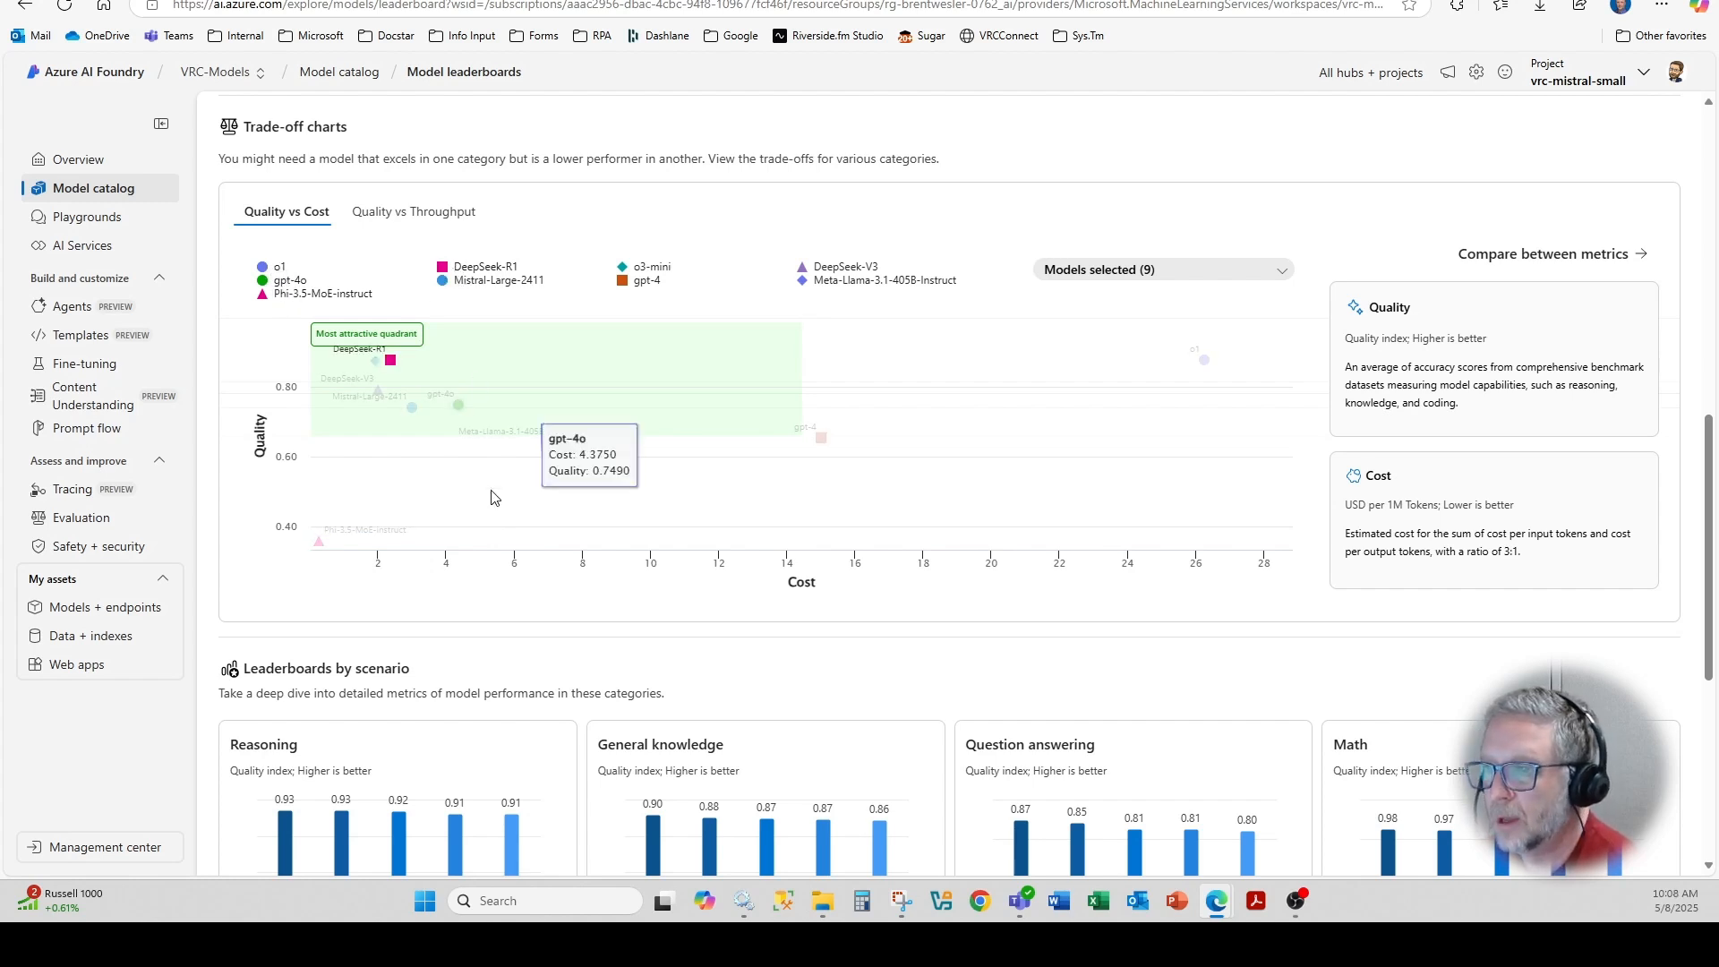
scroll(371, 663, down, 4)
scroll(370, 663, down, 2)
scroll(371, 664, down, 3)
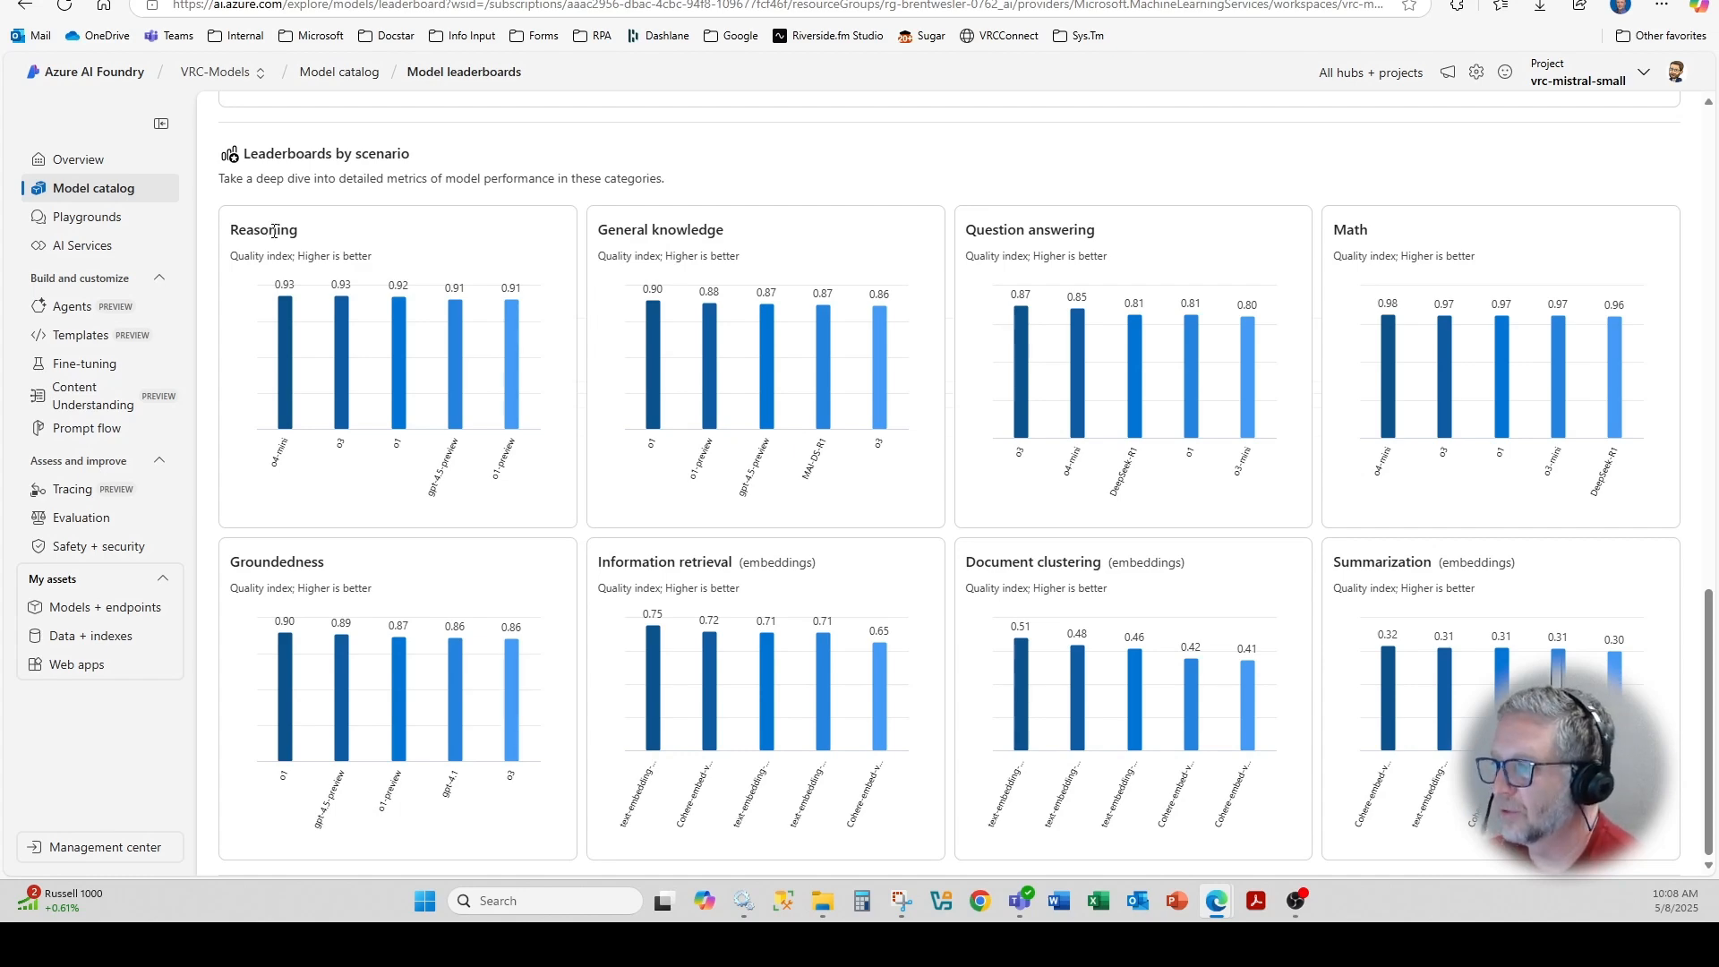
View o4-mini's quality, cost and throughput summary from the Reasoning leaderboard, then dismiss it.
click(282, 400)
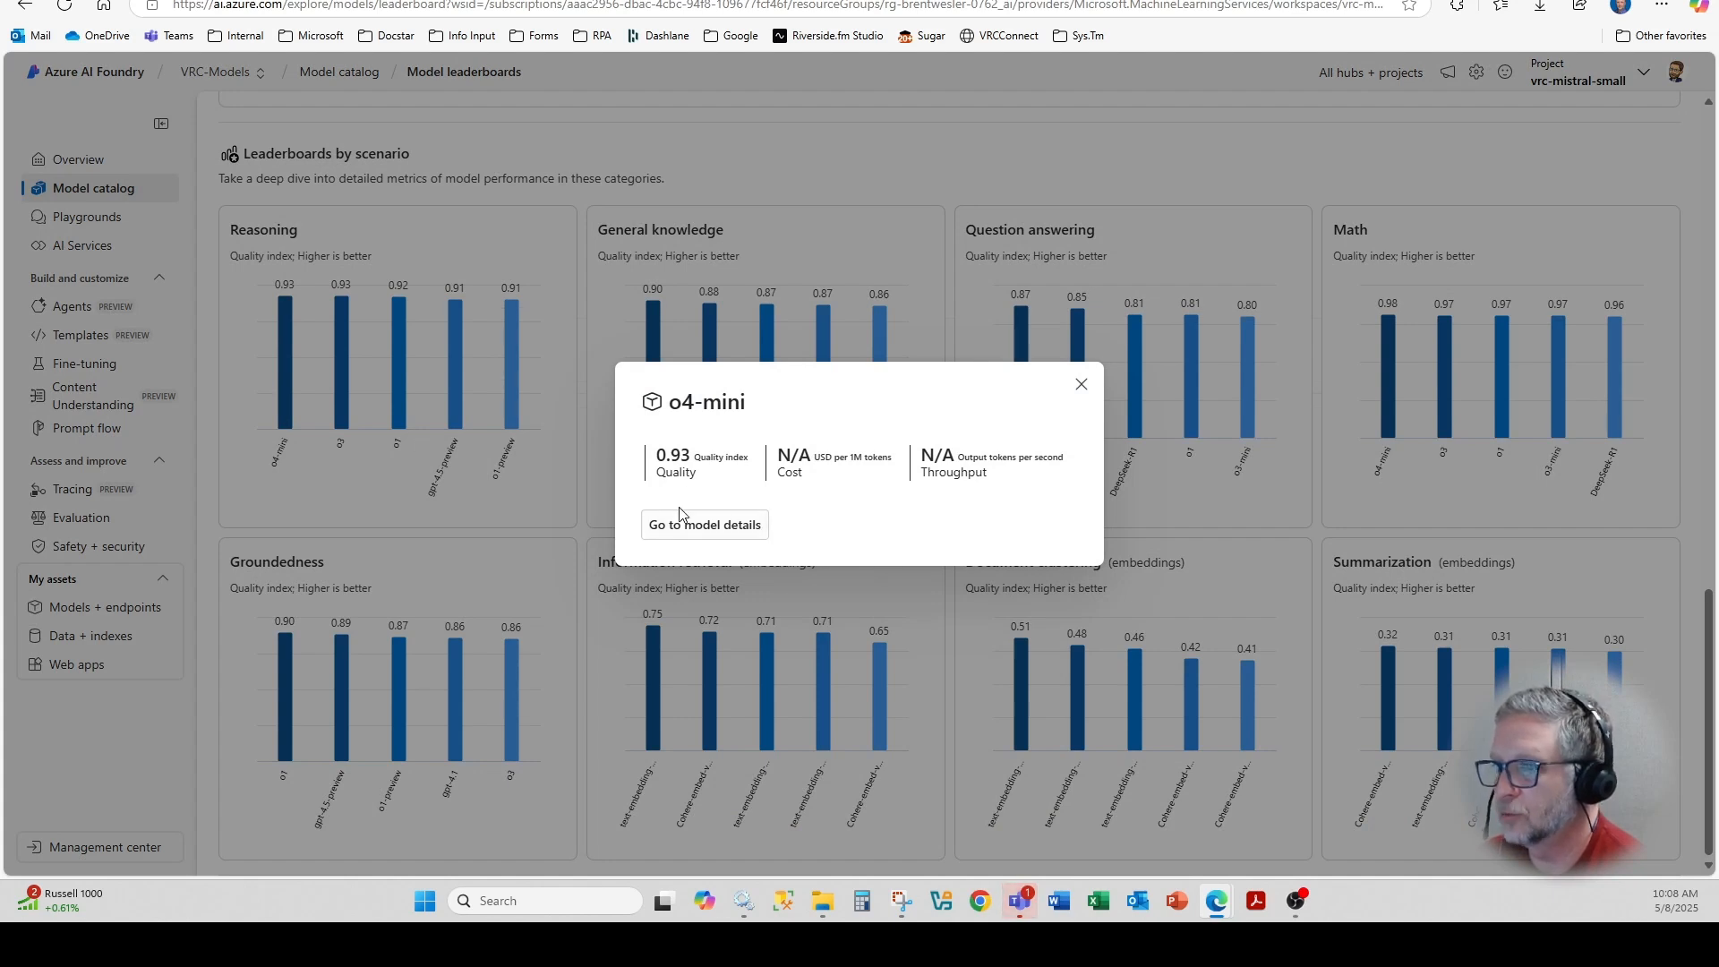
click(1086, 385)
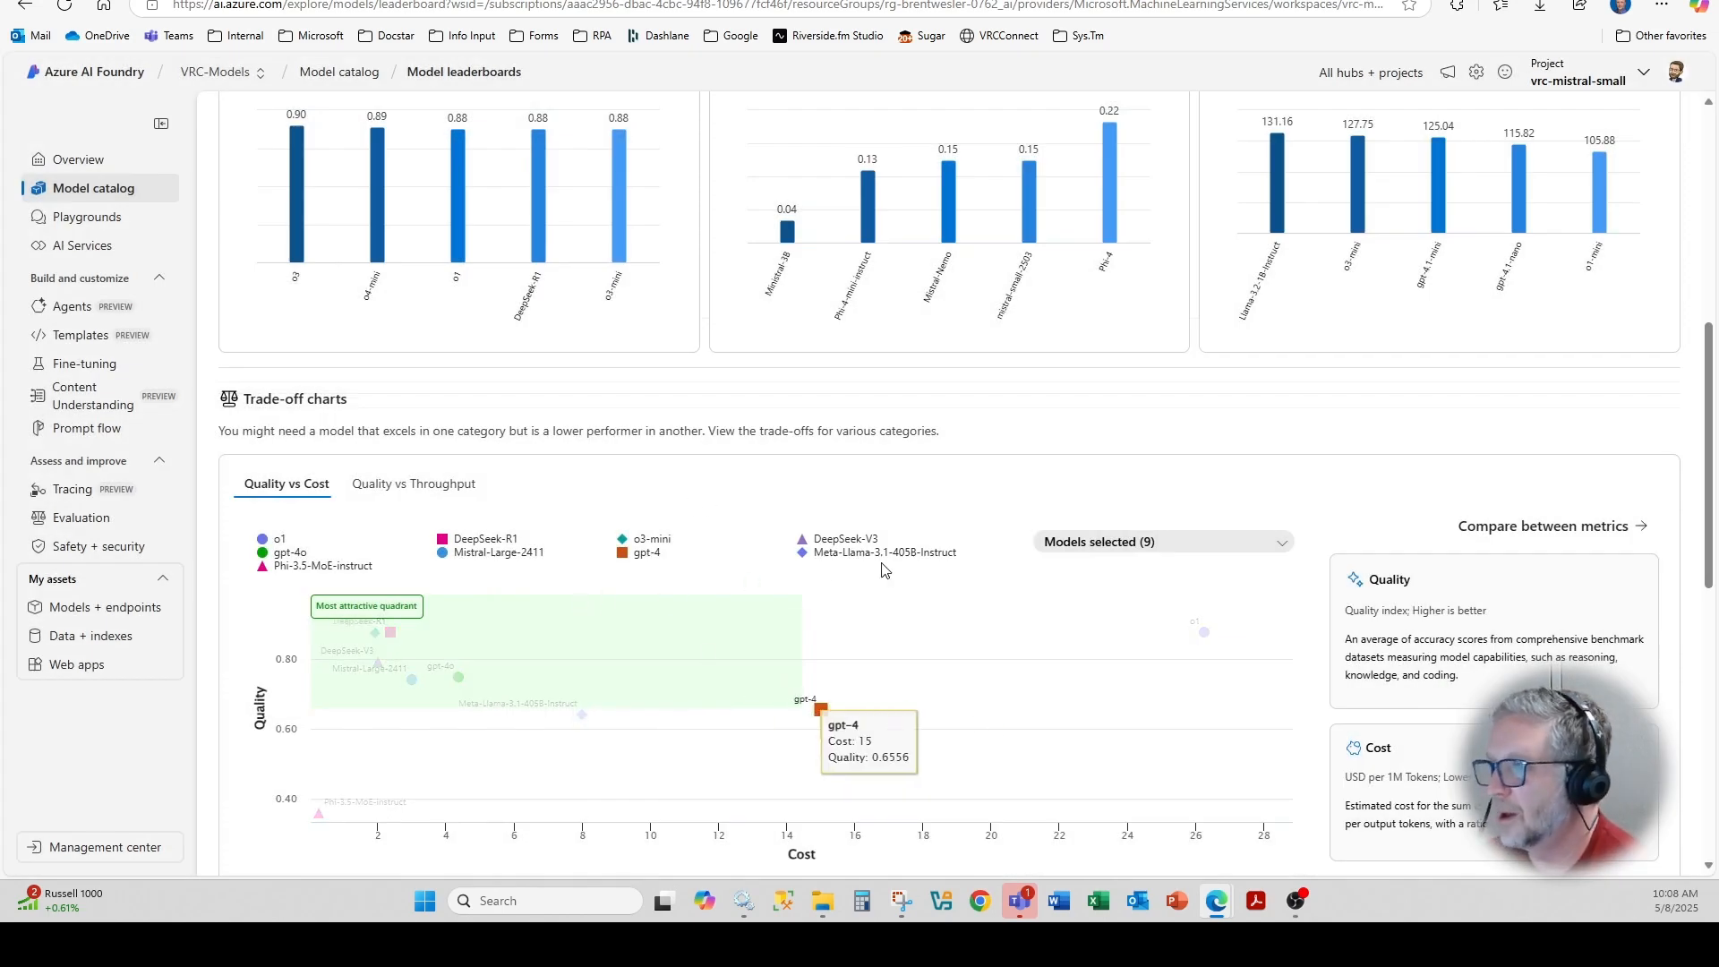
scroll(722, 495, up, 10)
scroll(525, 330, up, 1)
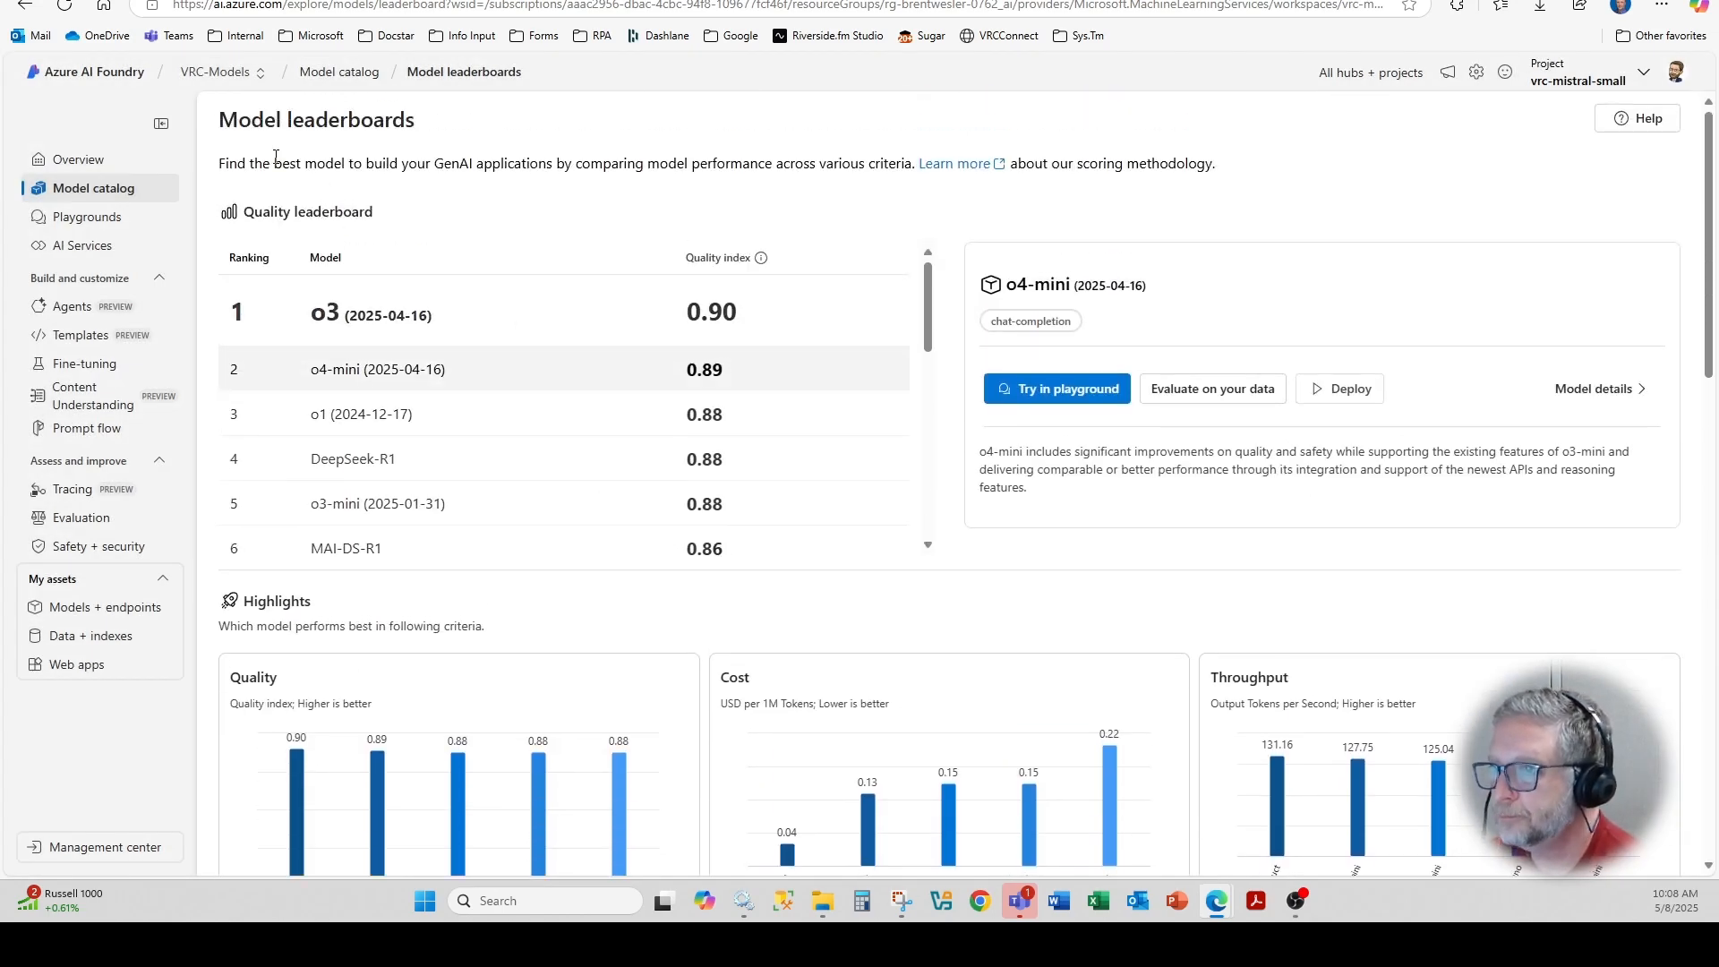
Return to the model catalog of 1,953 models and page forward and back through the listing.
click(338, 72)
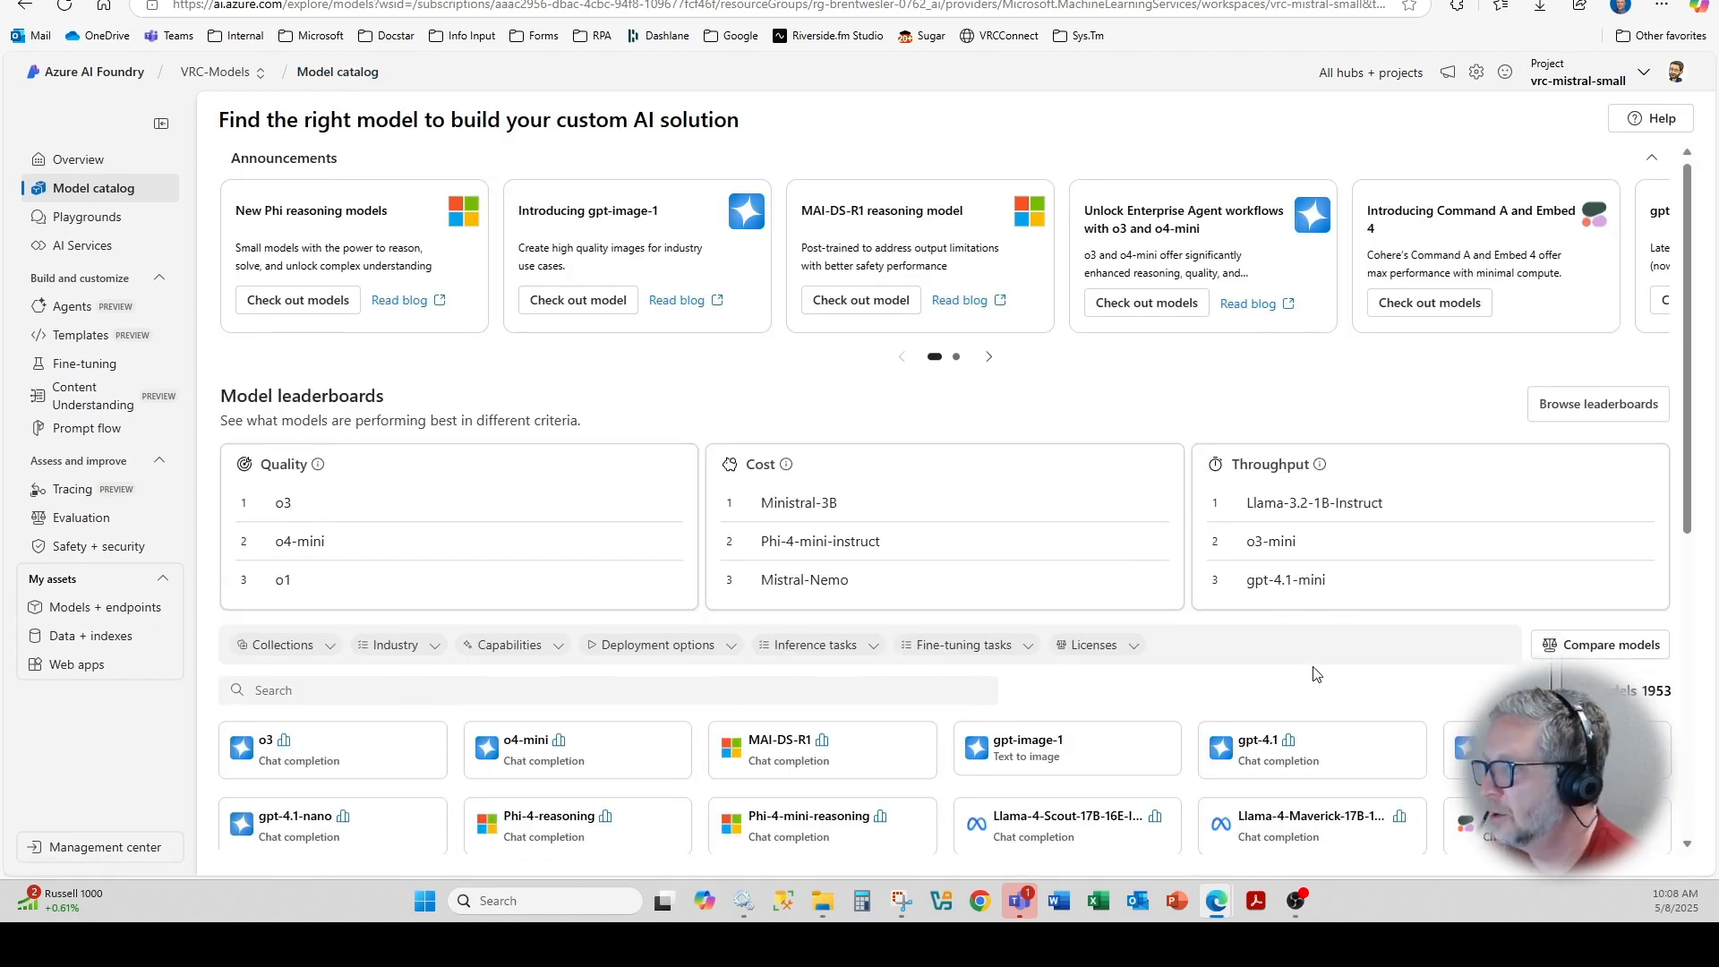
scroll(1173, 678, down, 3)
scroll(805, 537, down, 5)
scroll(495, 568, down, 1)
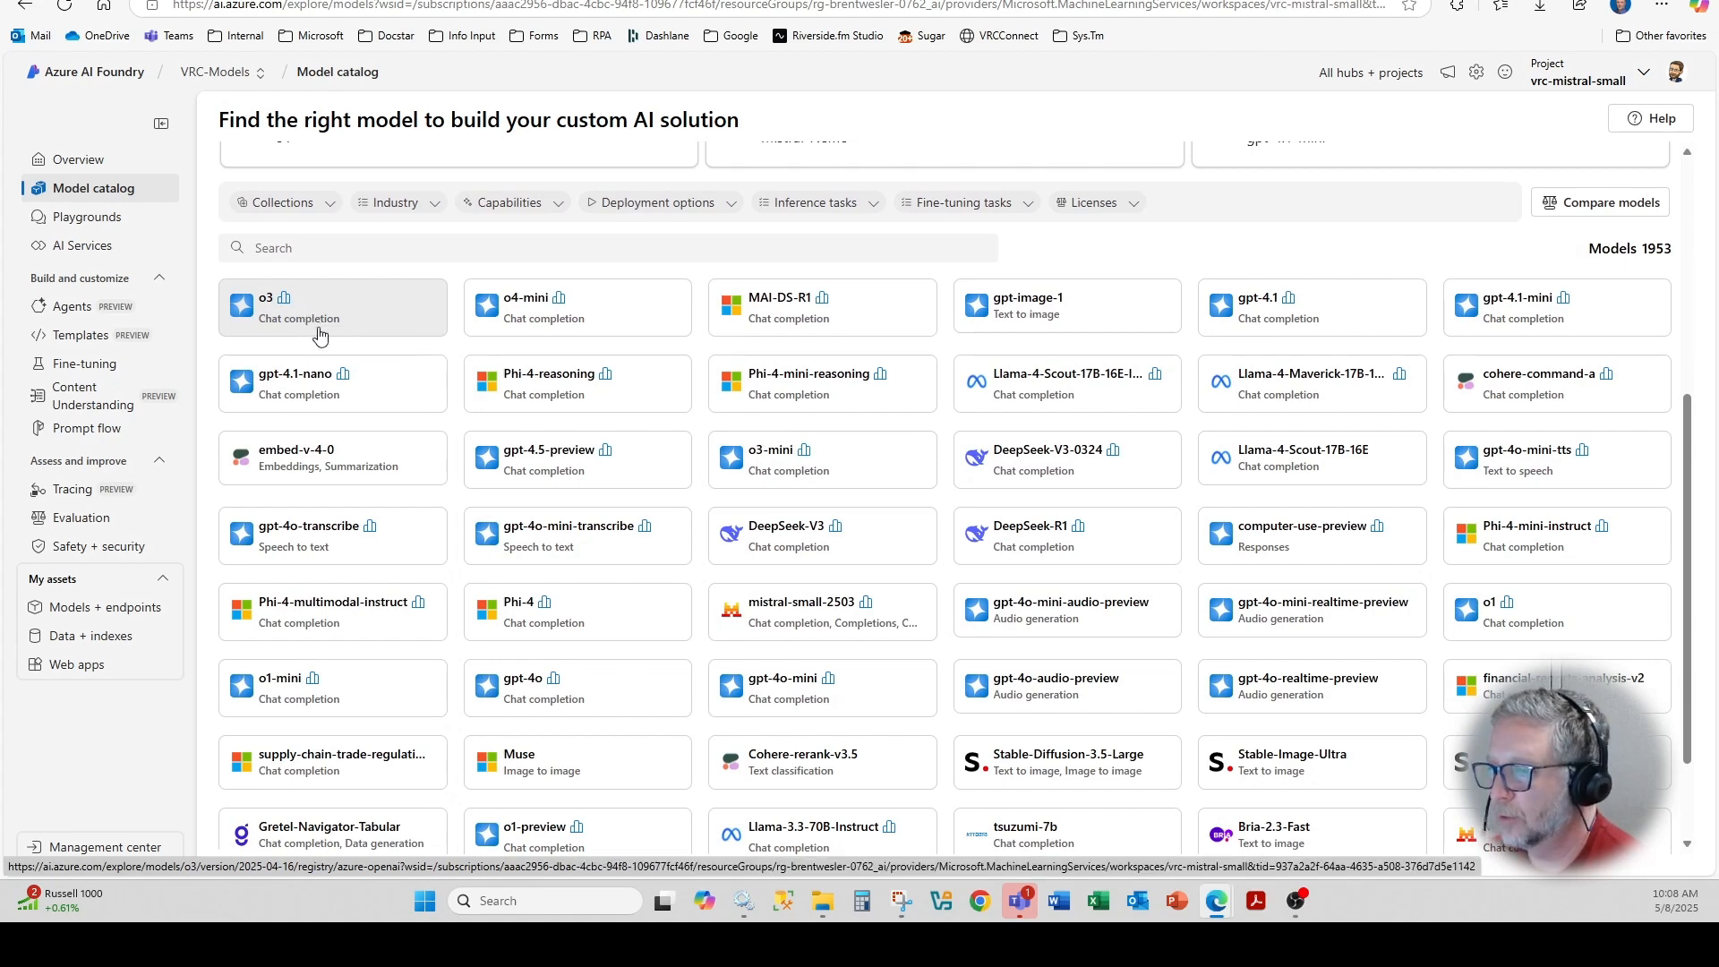
scroll(806, 537, down, 3)
click(977, 836)
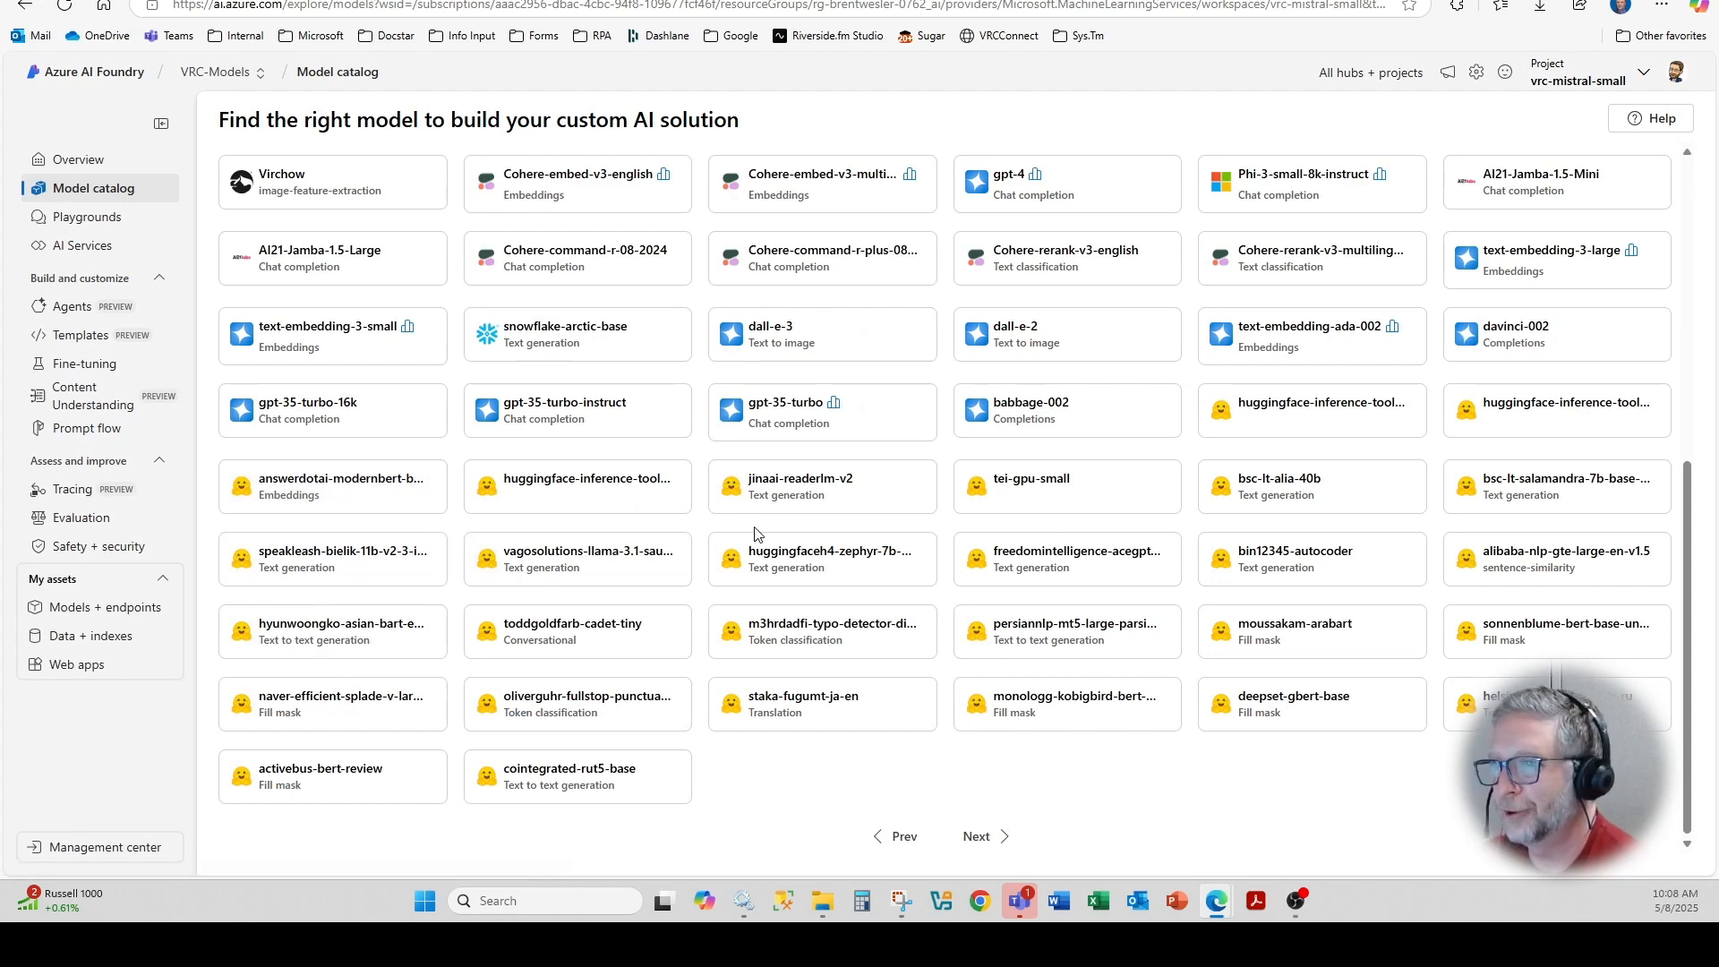
click(881, 847)
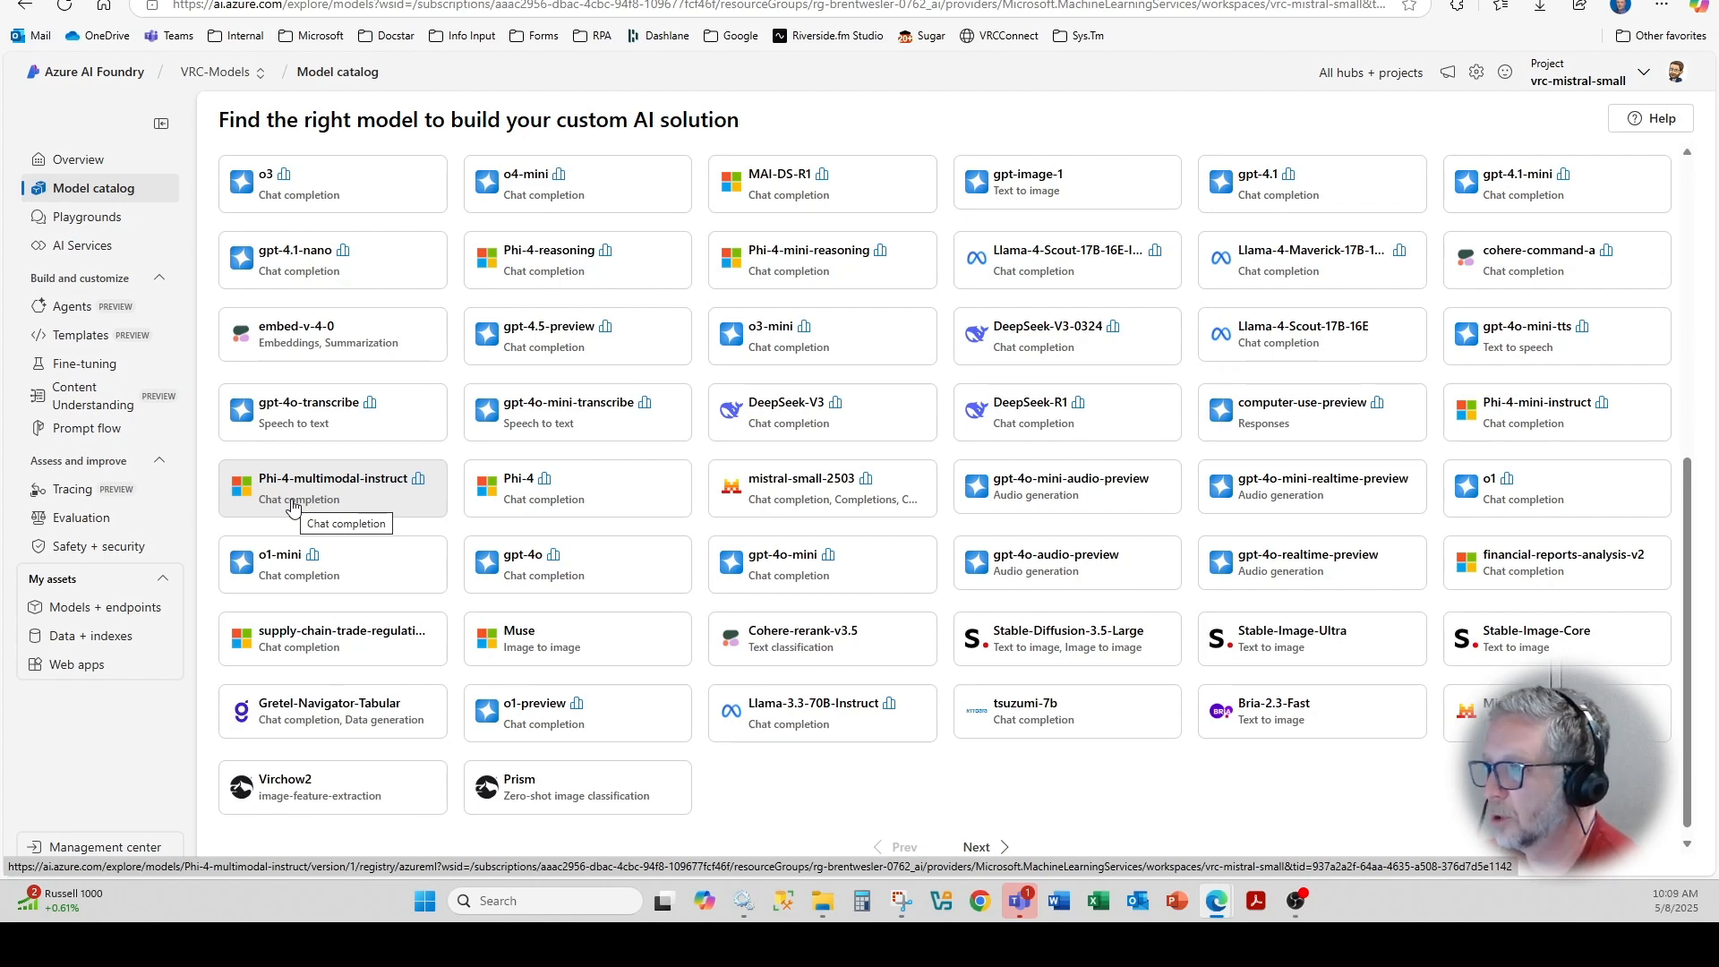
scroll(289, 506, up, 5)
scroll(289, 505, up, 5)
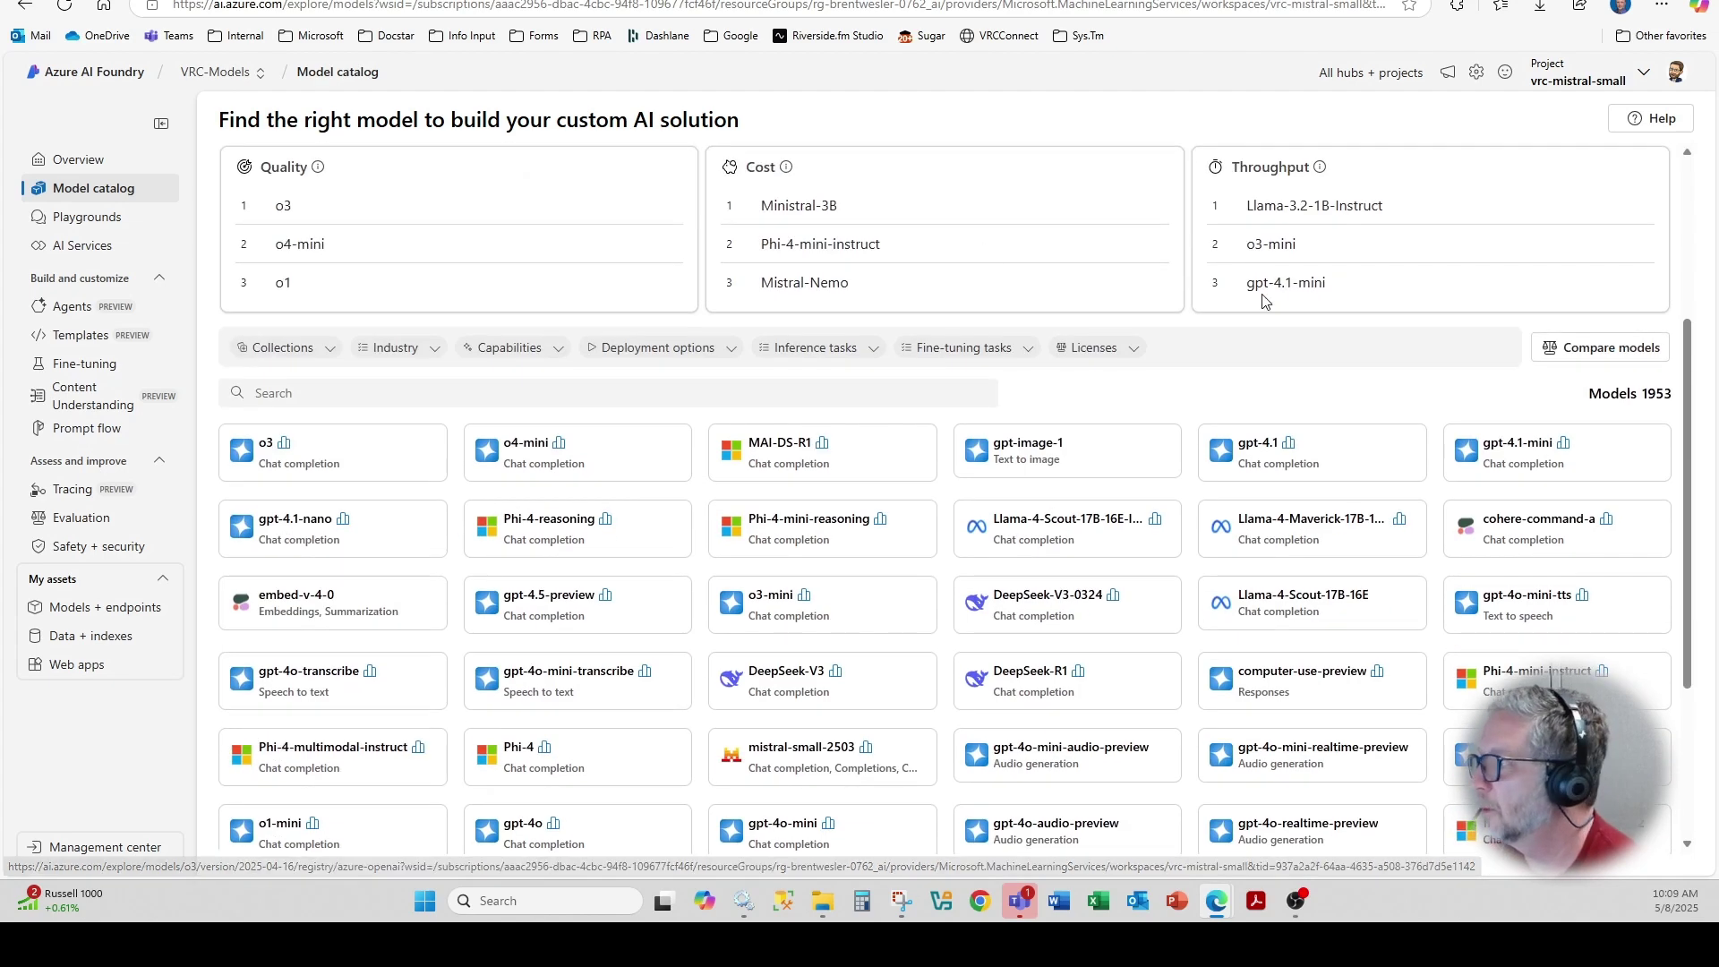
In the benchmark comparison, swap Mistral-Large-2411 for Llama-4-Scout-17B-16E-Instruct alongside the other four models.
click(1598, 349)
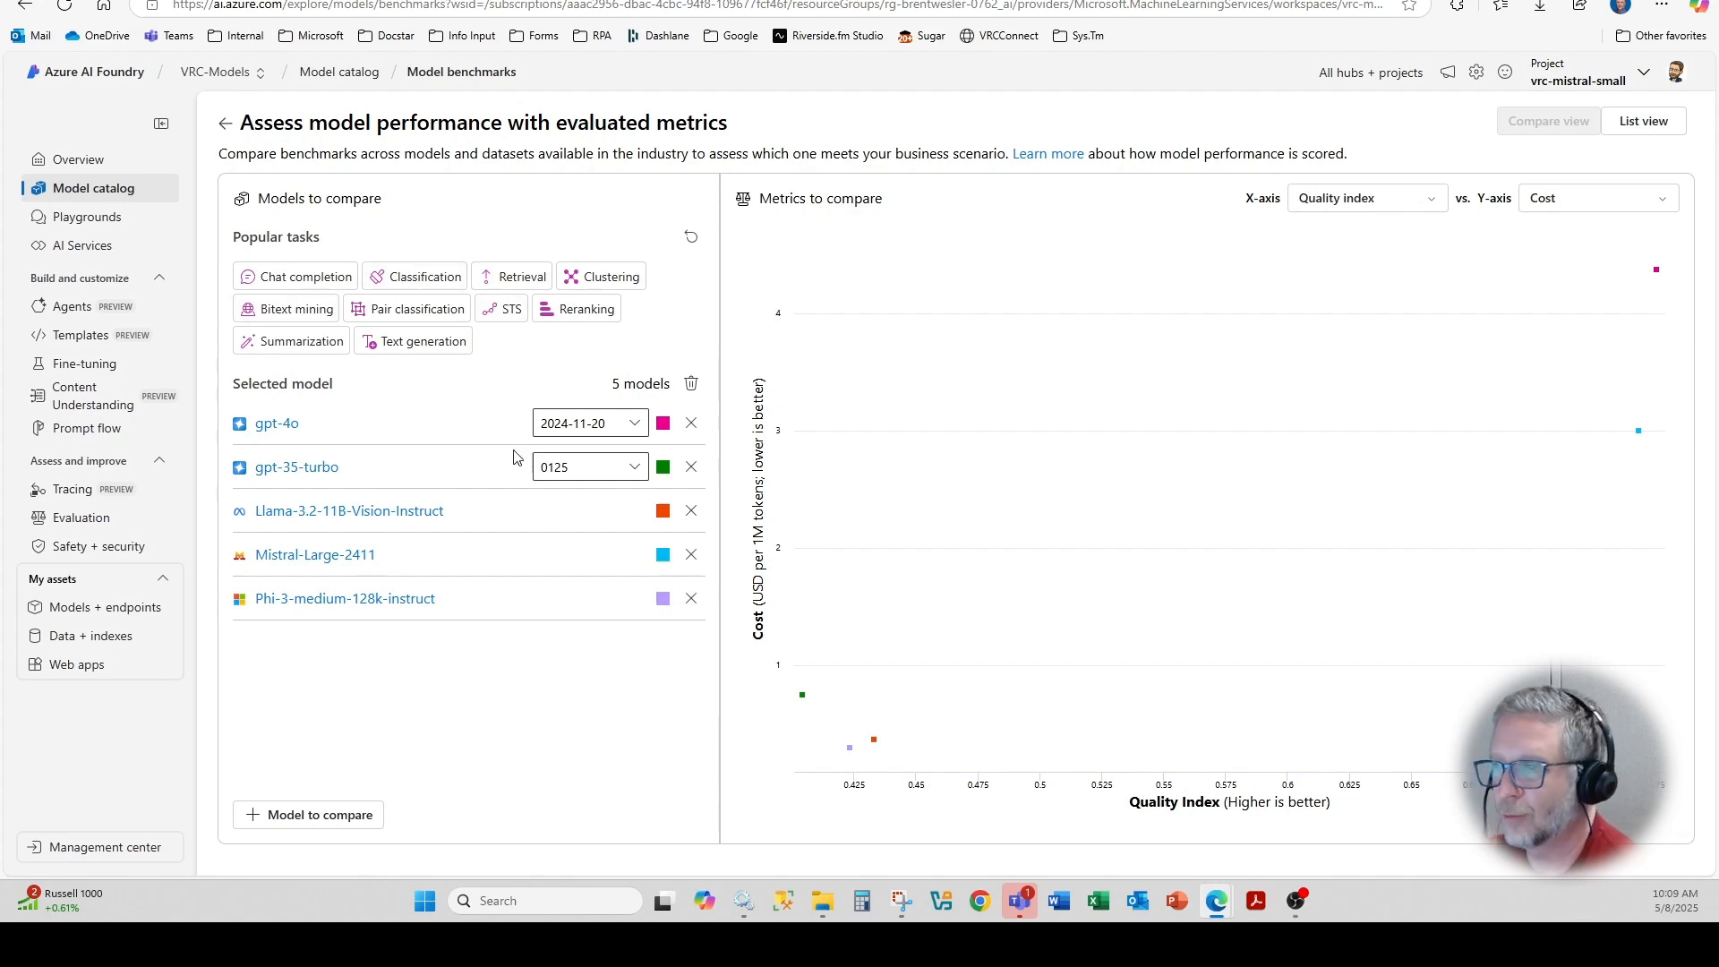
click(690, 554)
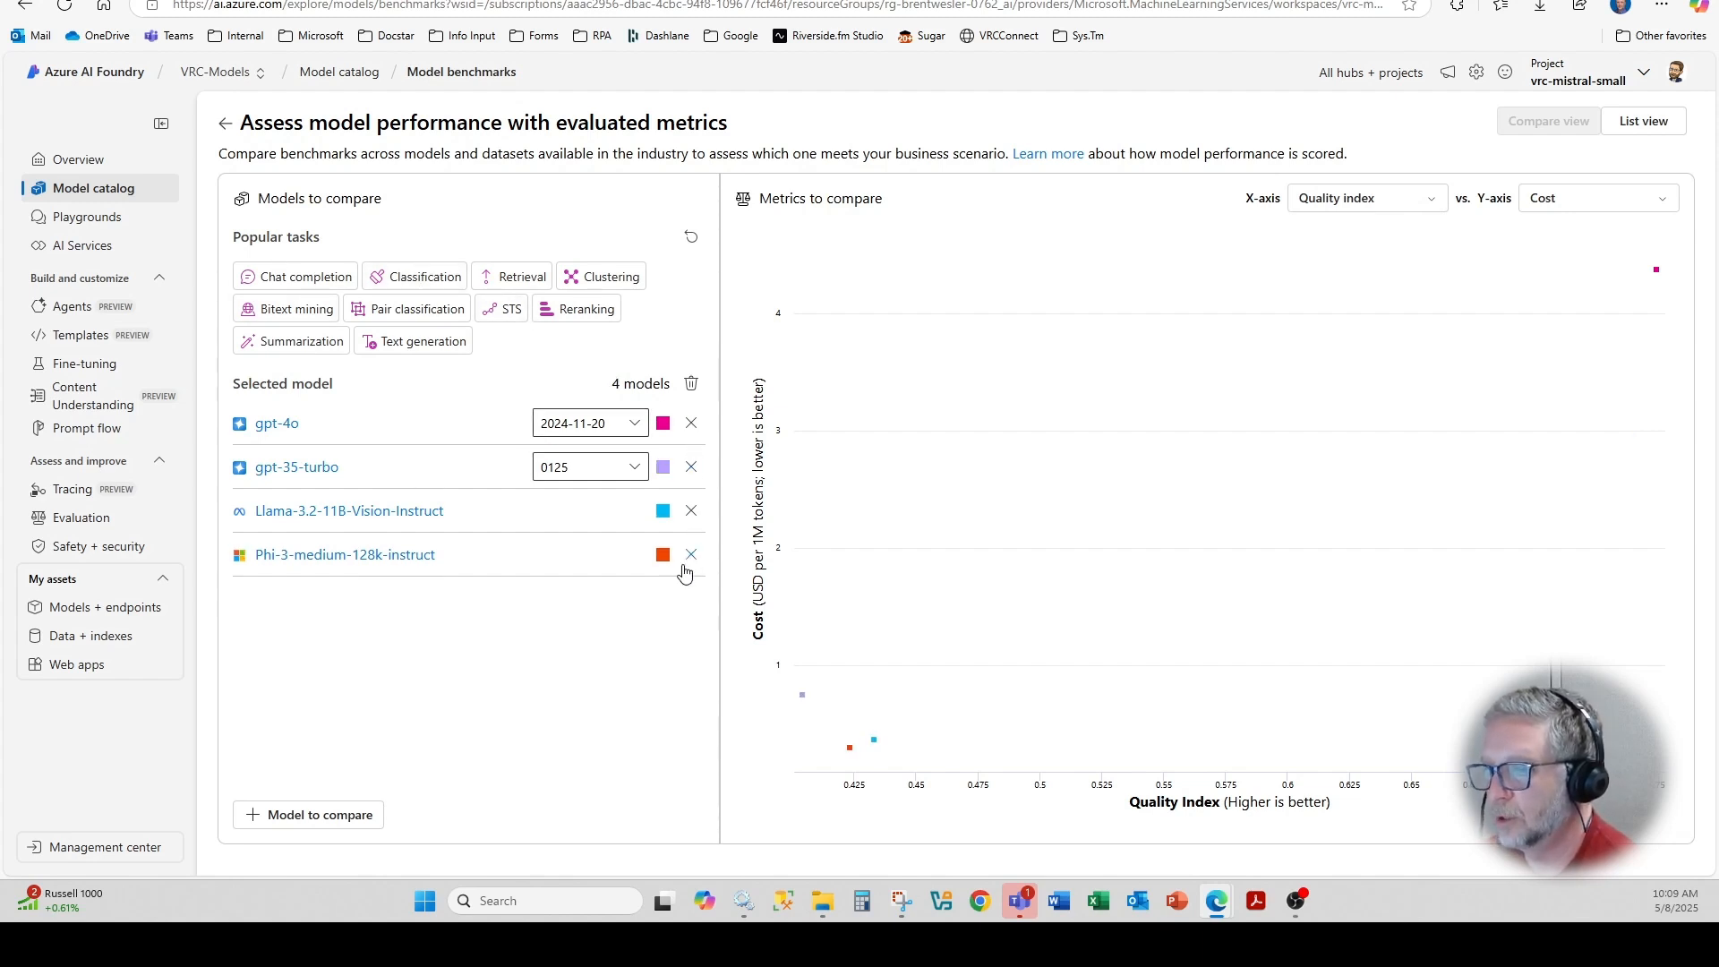
click(313, 817)
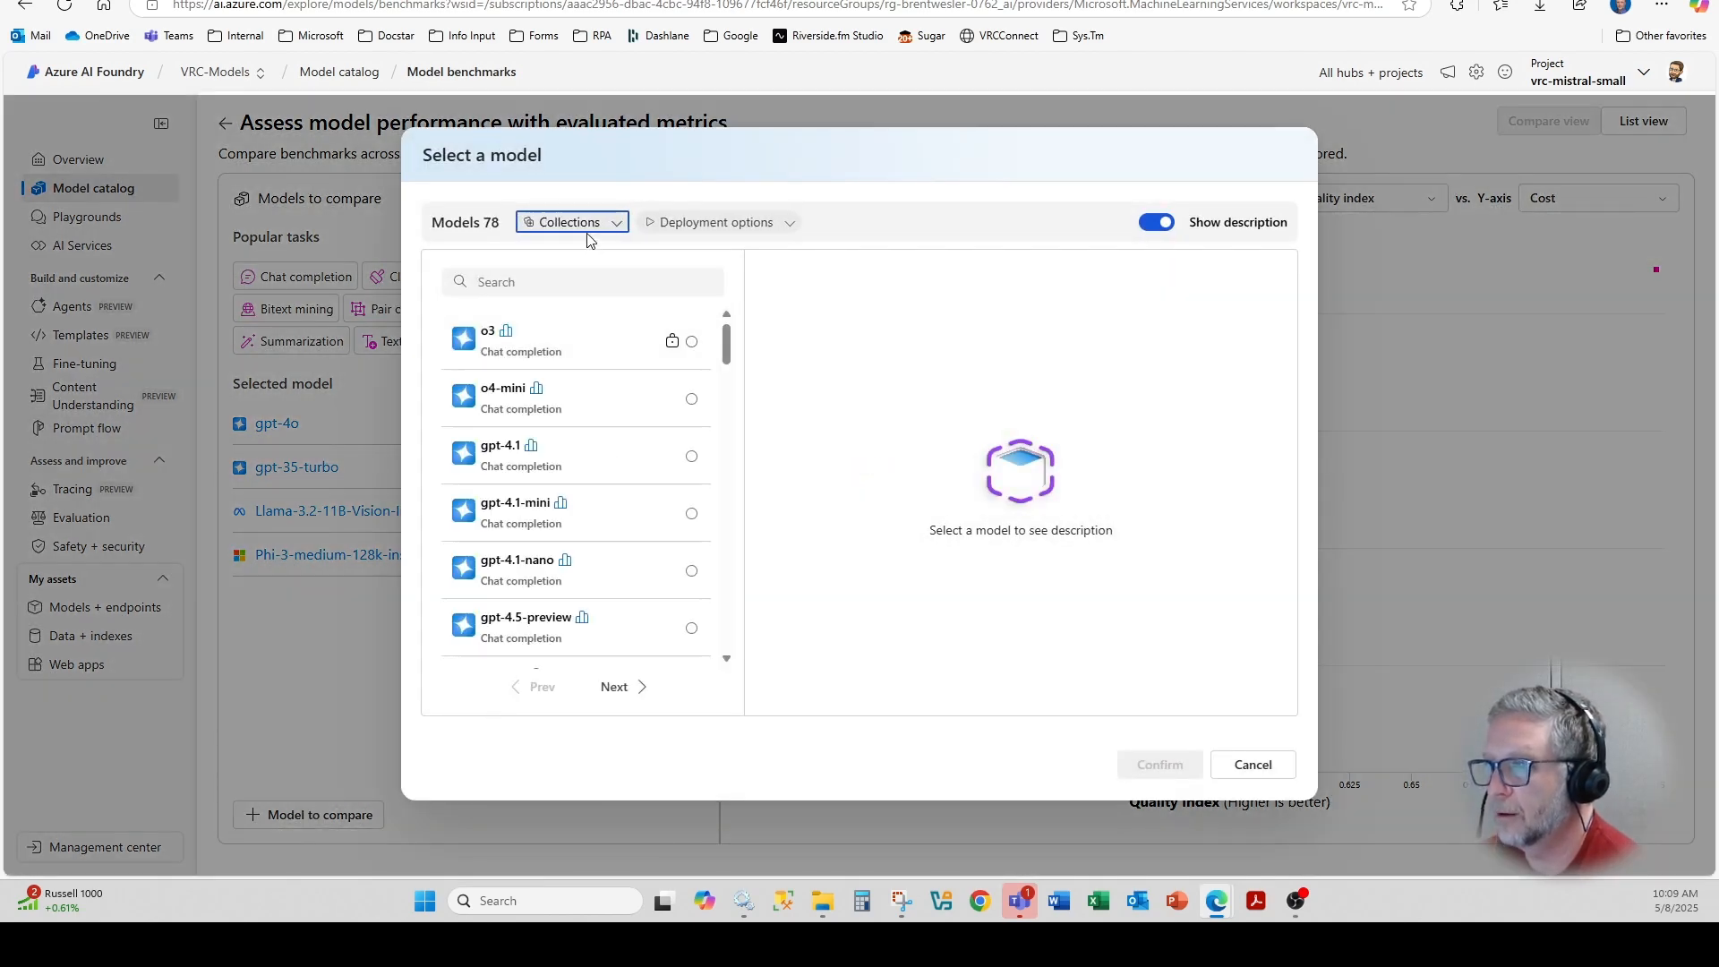
mouse_move(727, 343)
mouse_down()
mouse_move(733, 514)
mouse_move(733, 499)
mouse_up()
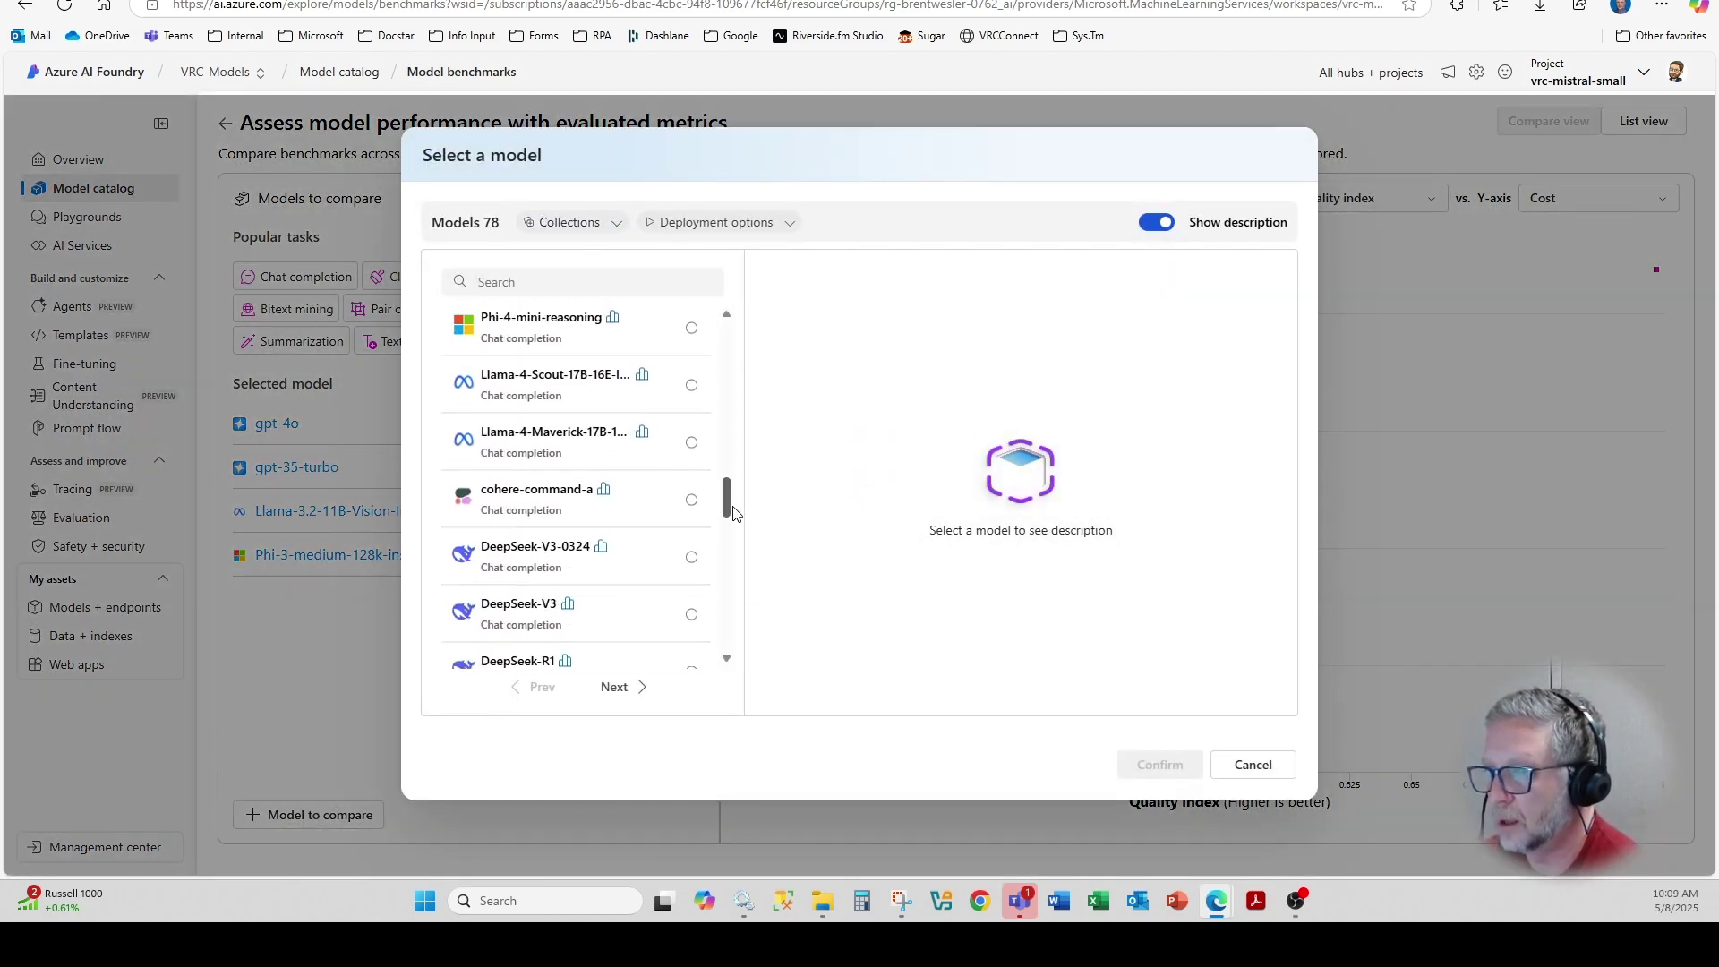
click(546, 389)
click(1159, 764)
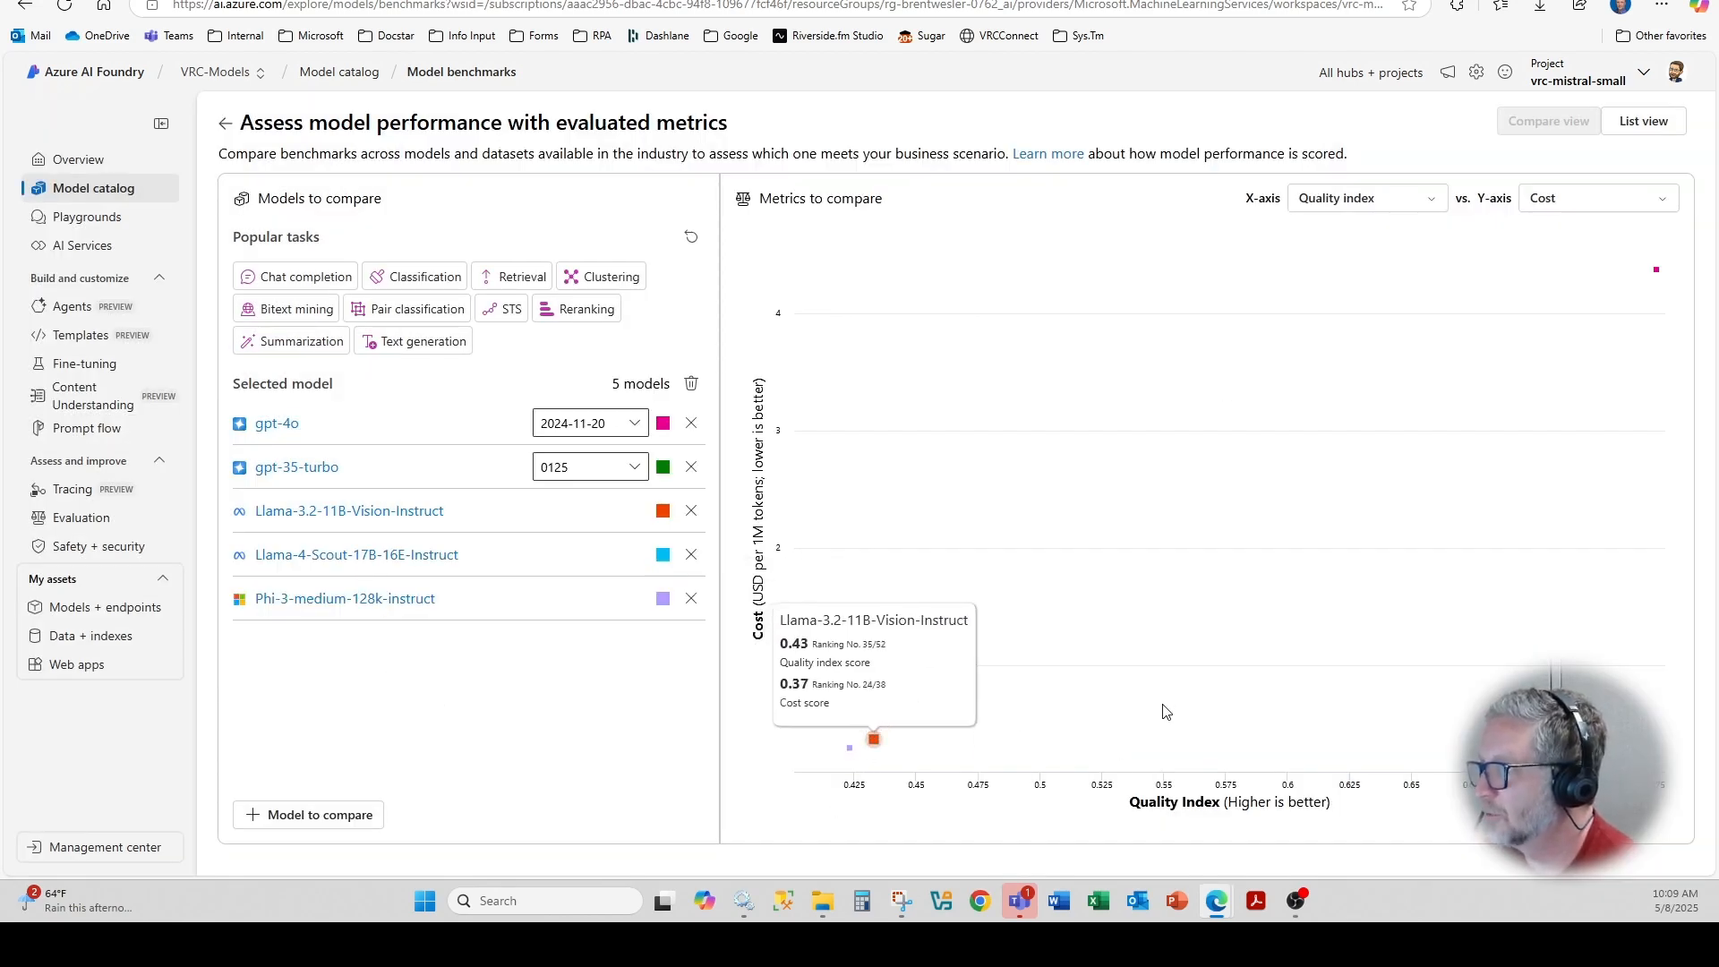
click(1429, 197)
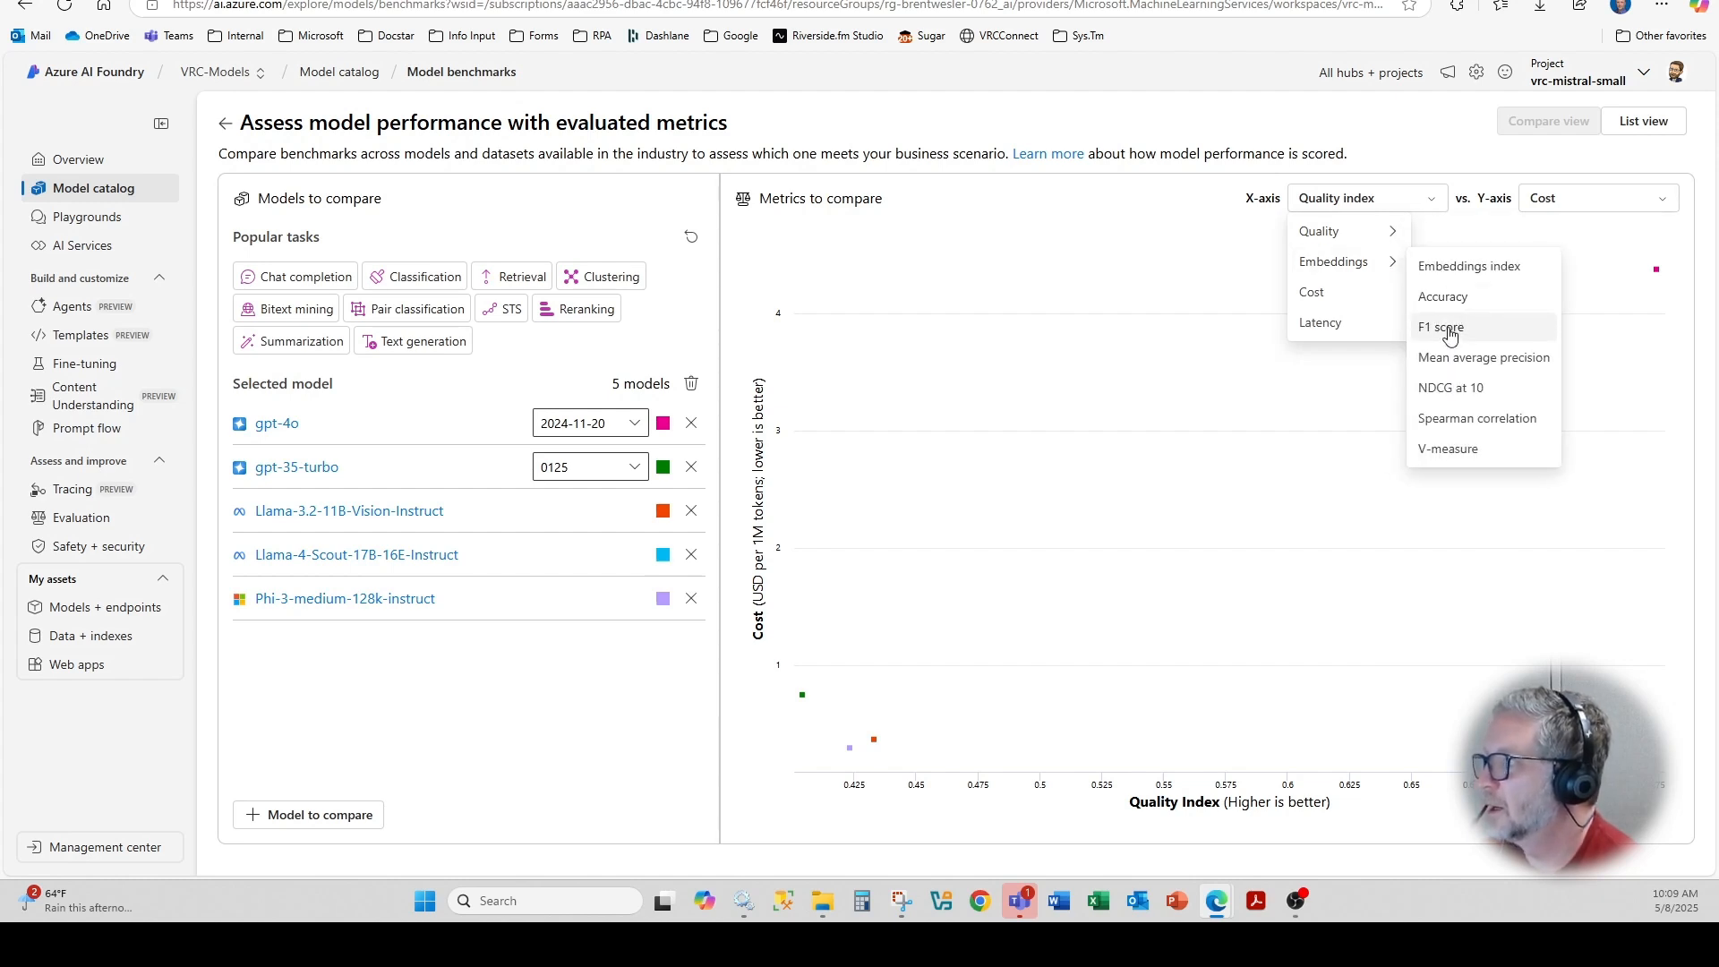
mouse_move(1319, 232)
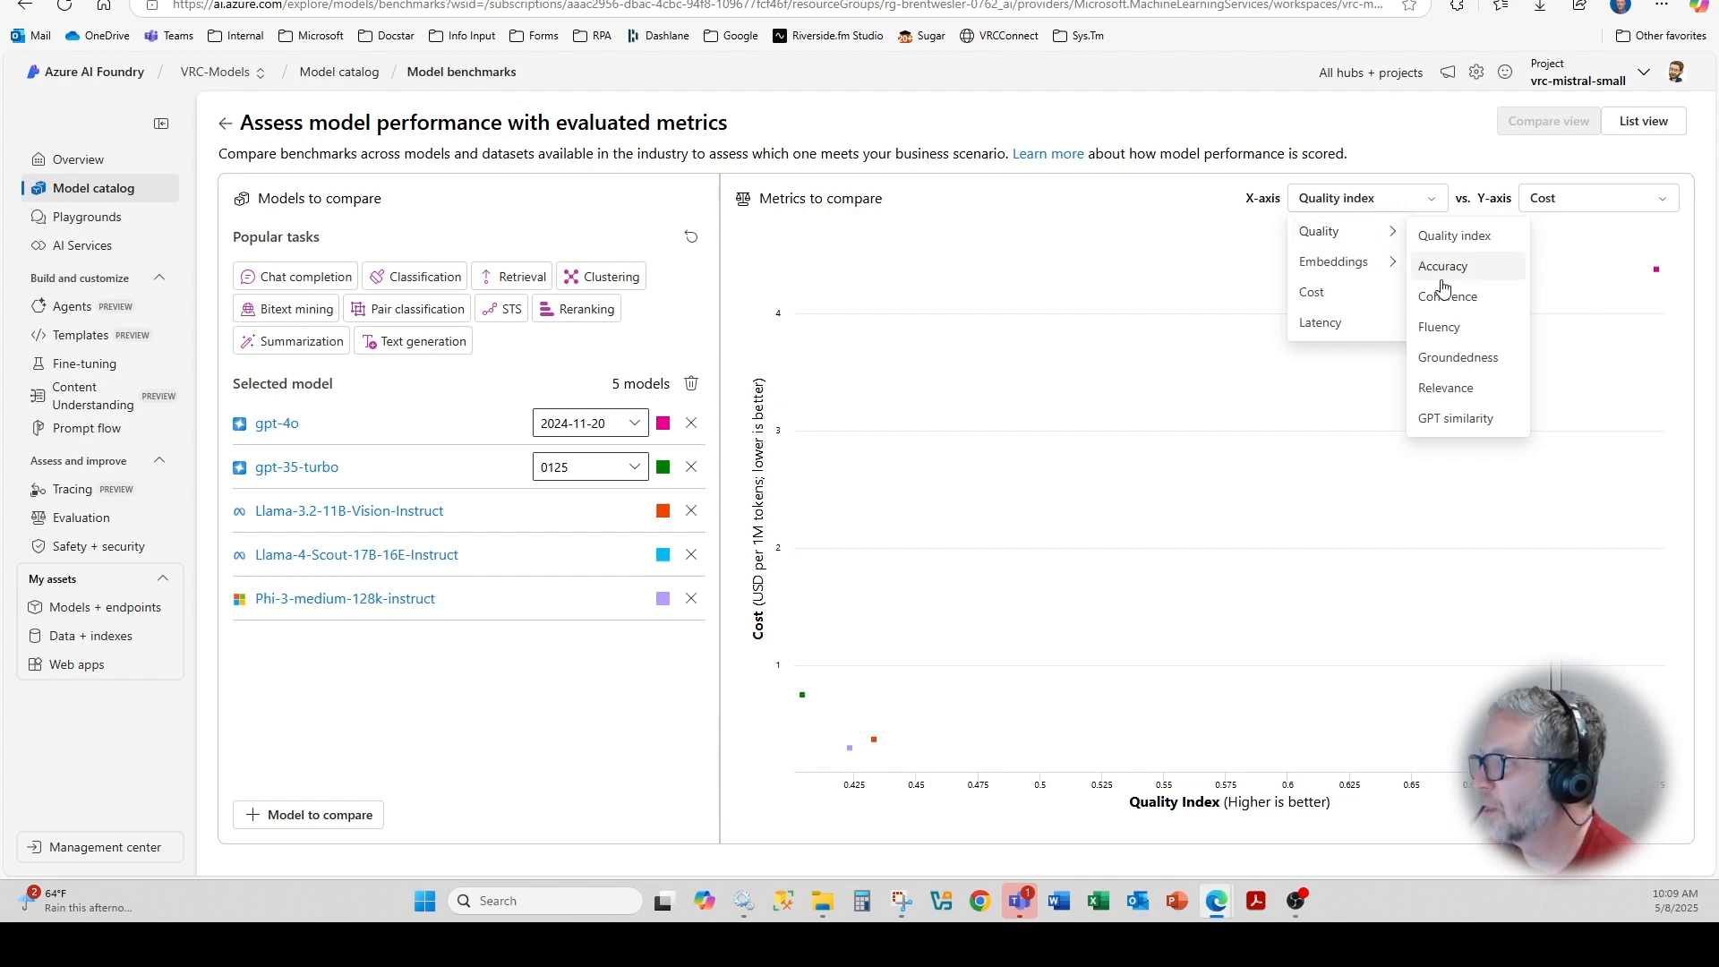
click(1460, 390)
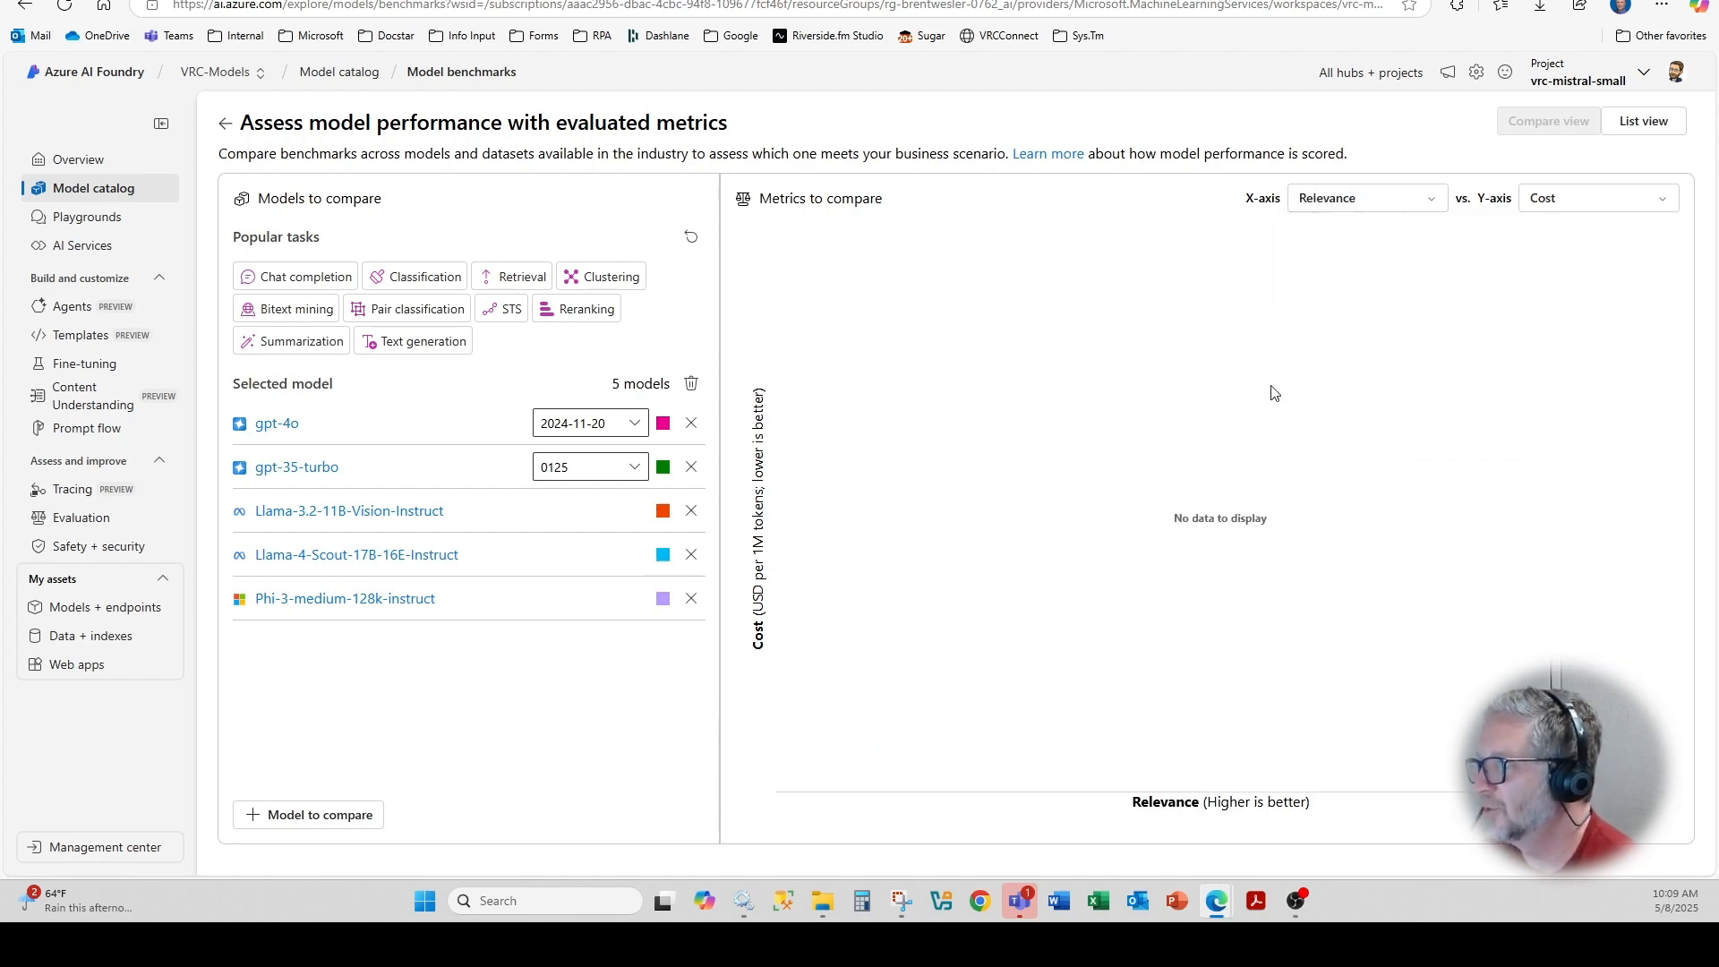
click(1344, 198)
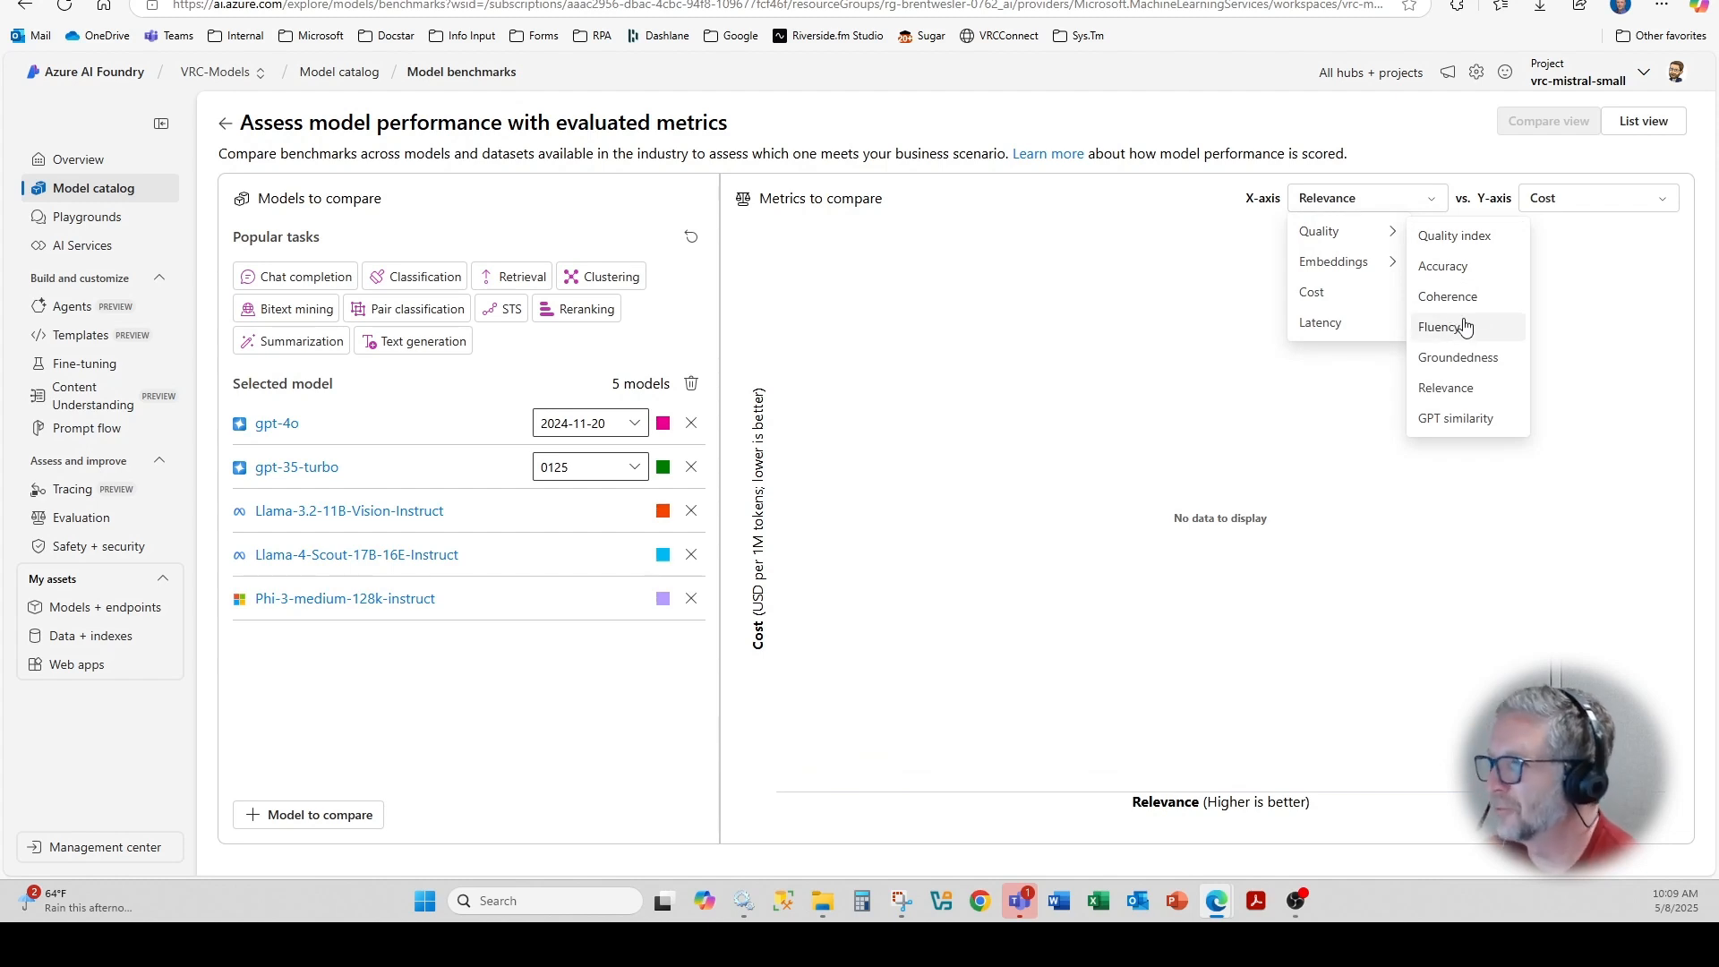
click(1468, 365)
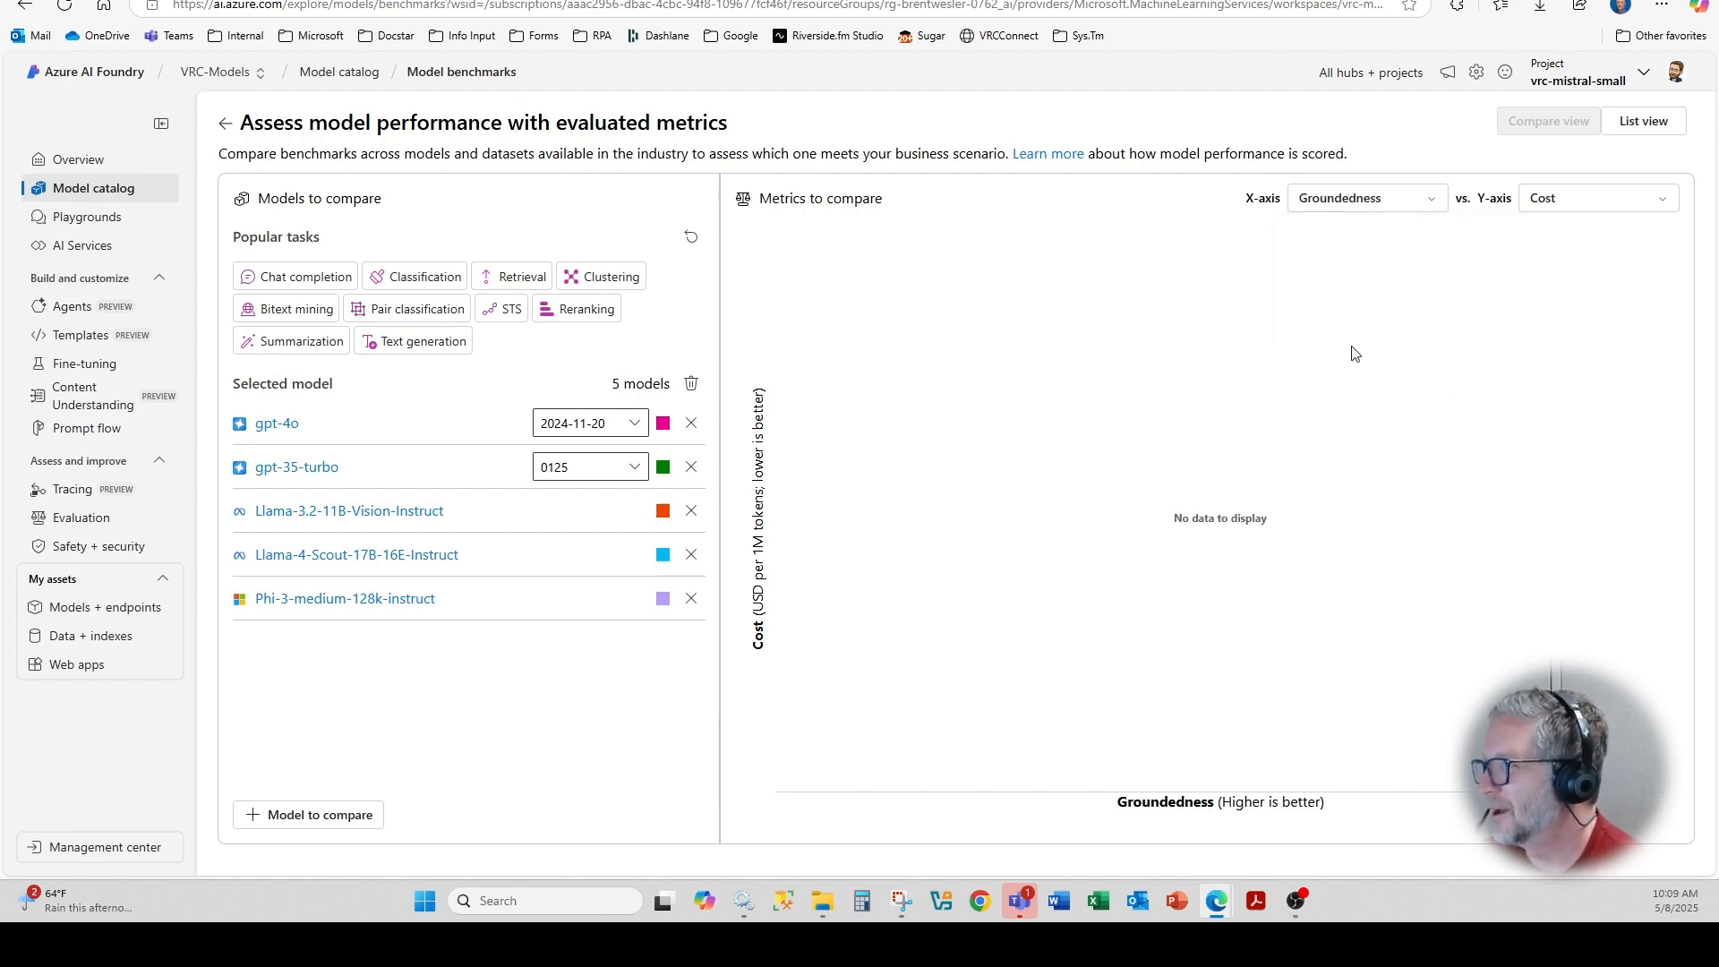
click(1363, 197)
mouse_move(1323, 231)
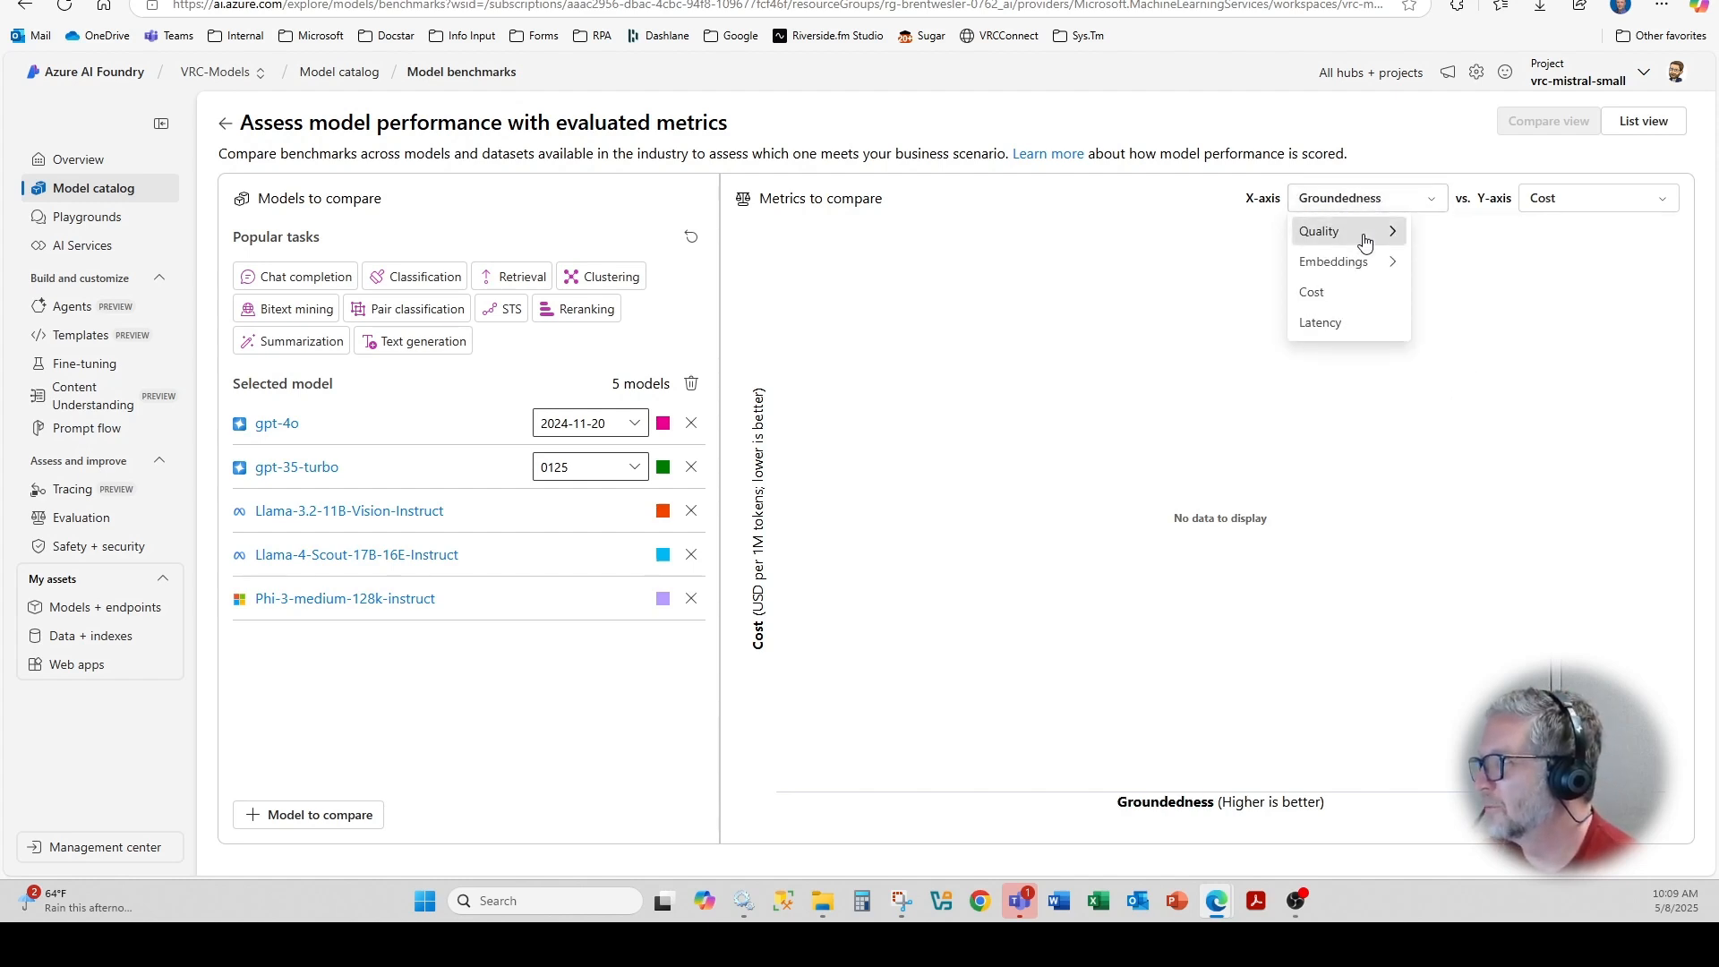
click(1446, 236)
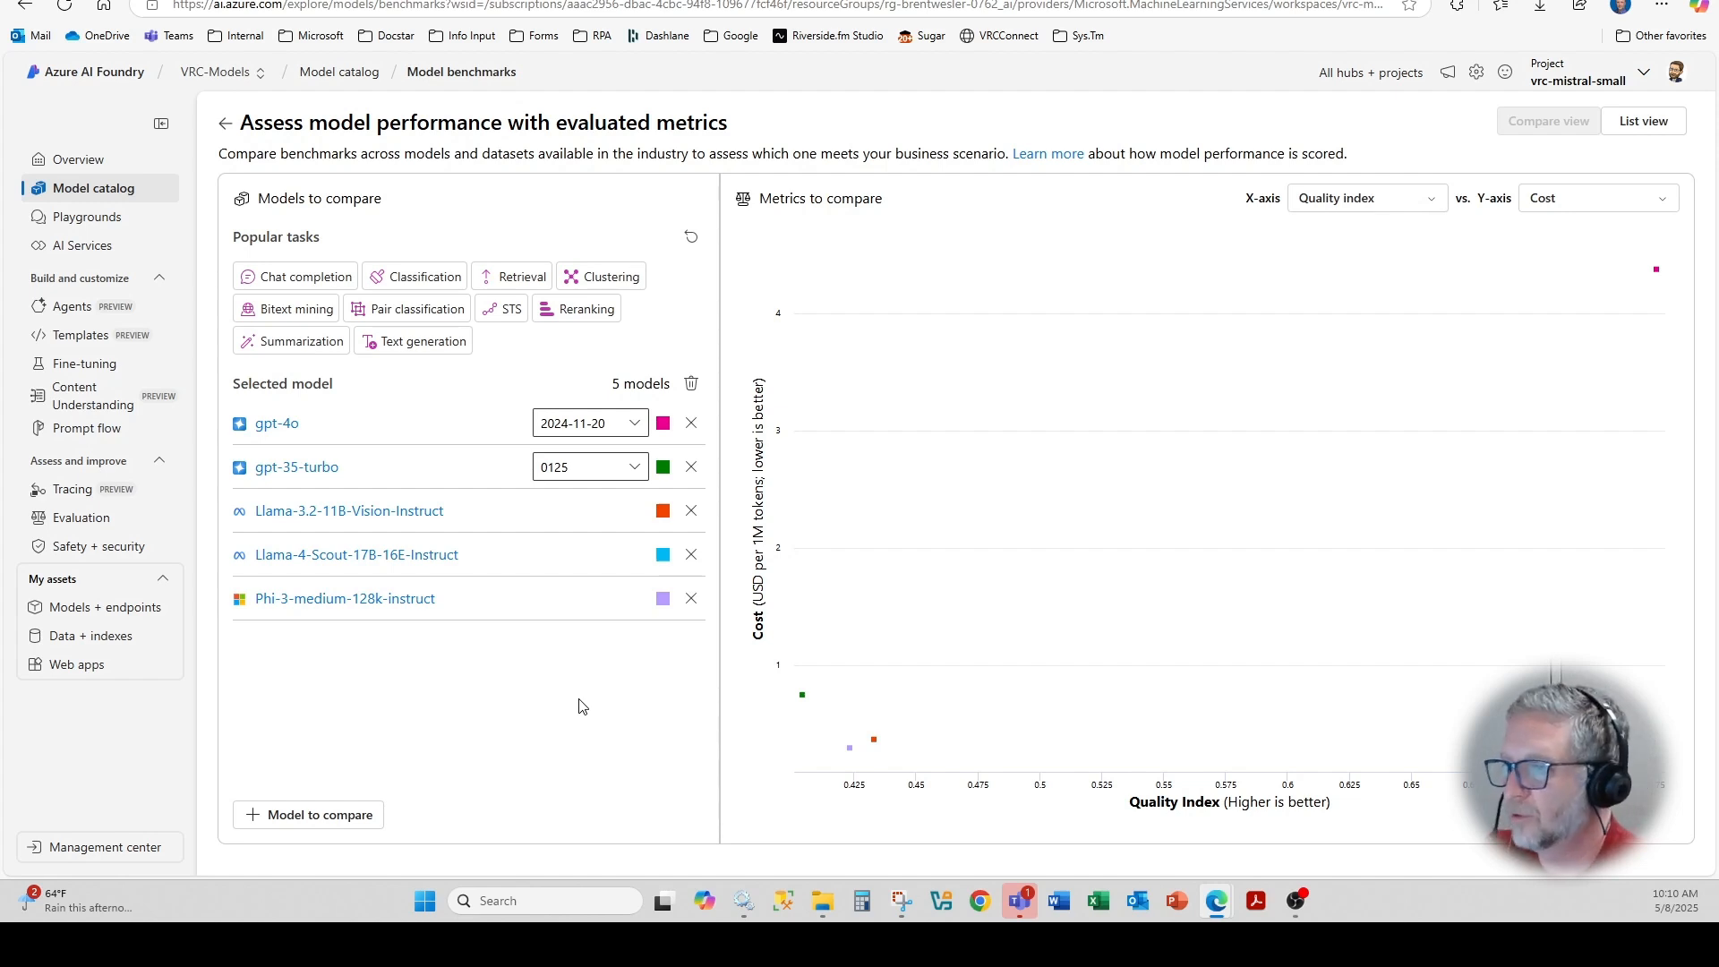
Open gpt-4o's benchmark details from the selected model list.
click(277, 424)
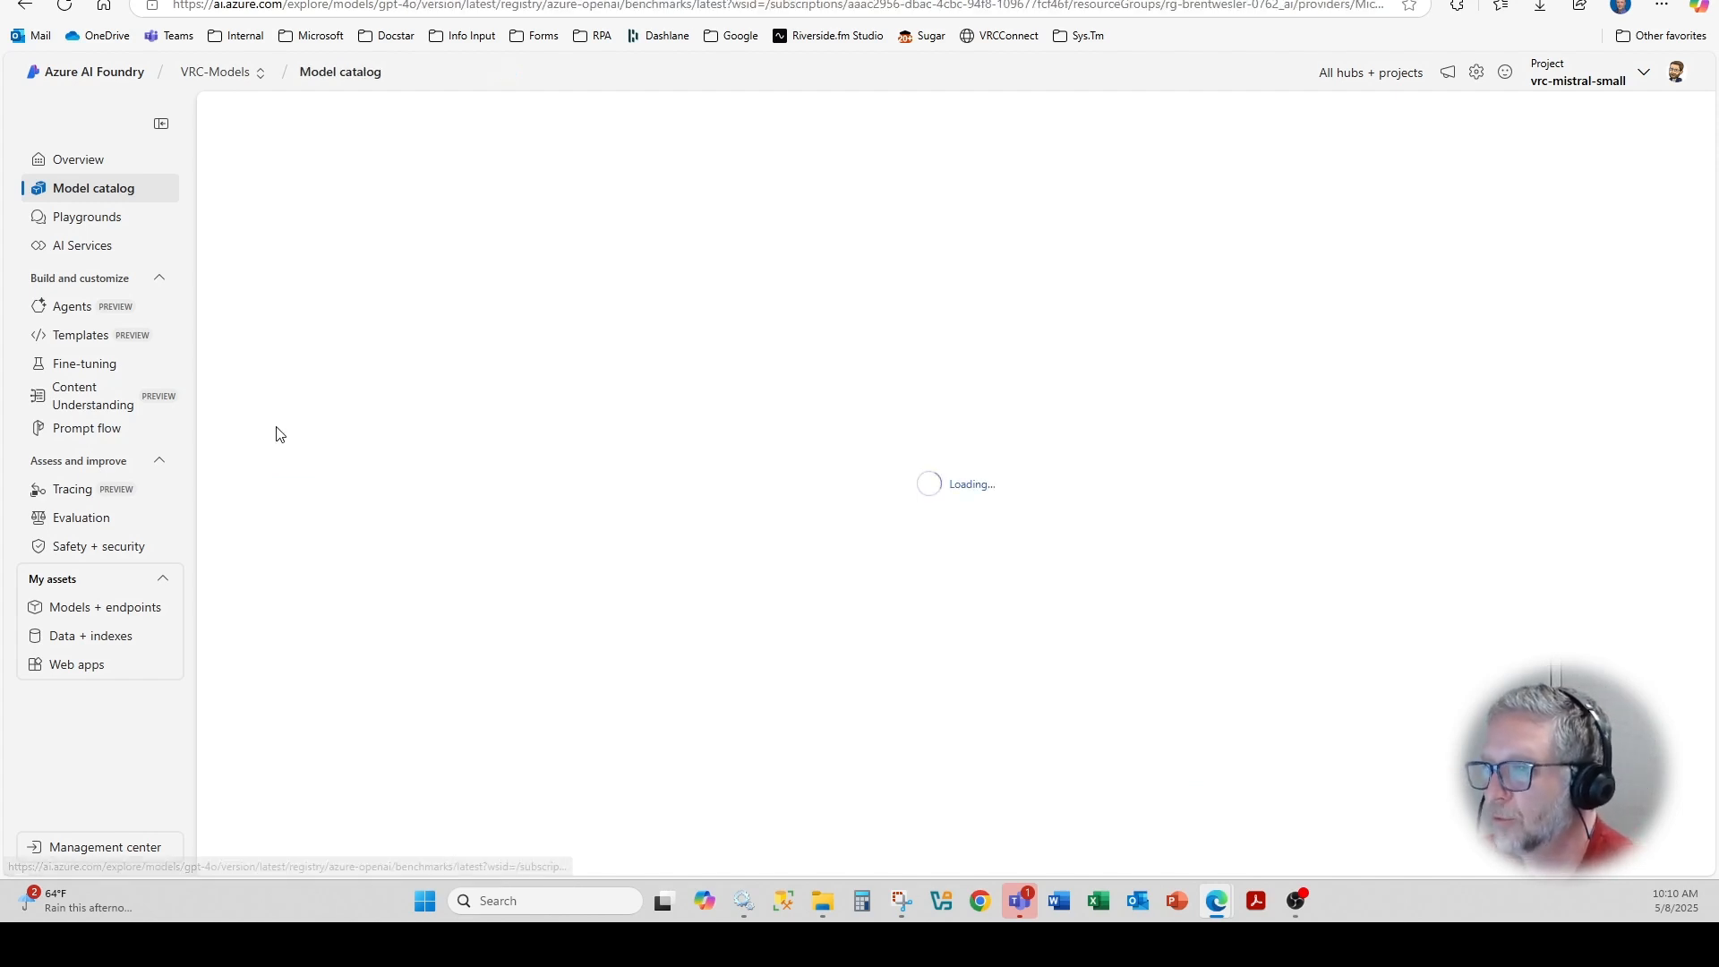